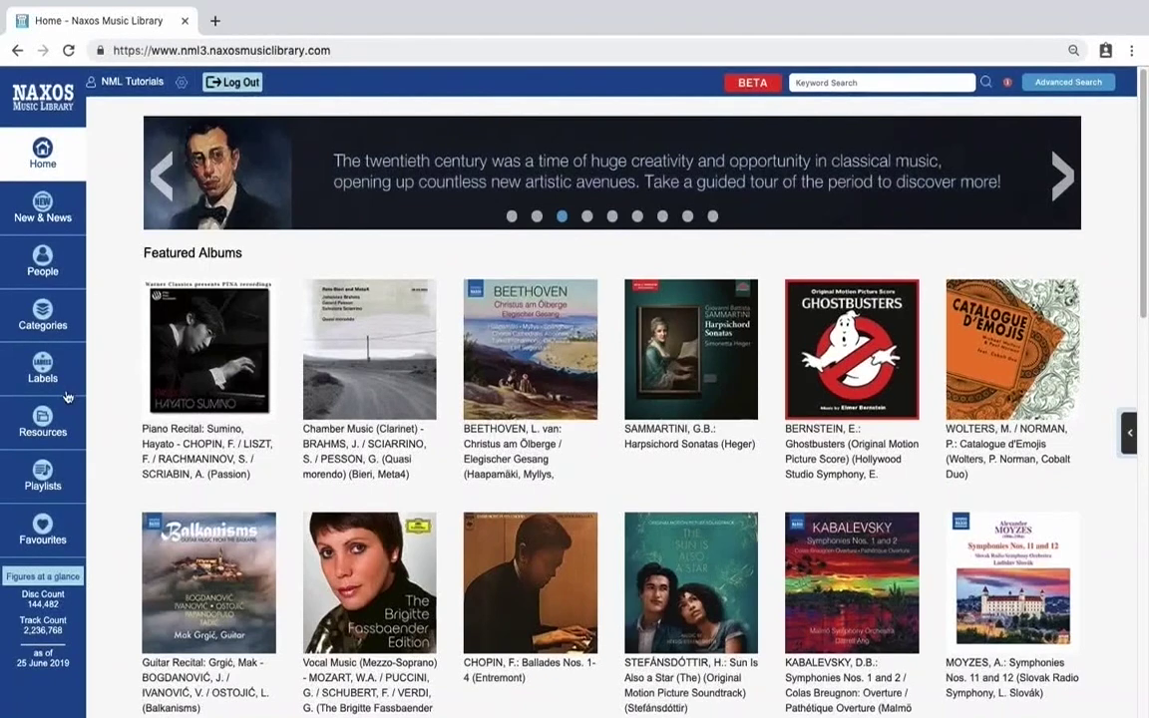
# Open the personal playlists page of the music library
pyautogui.click(46, 472)
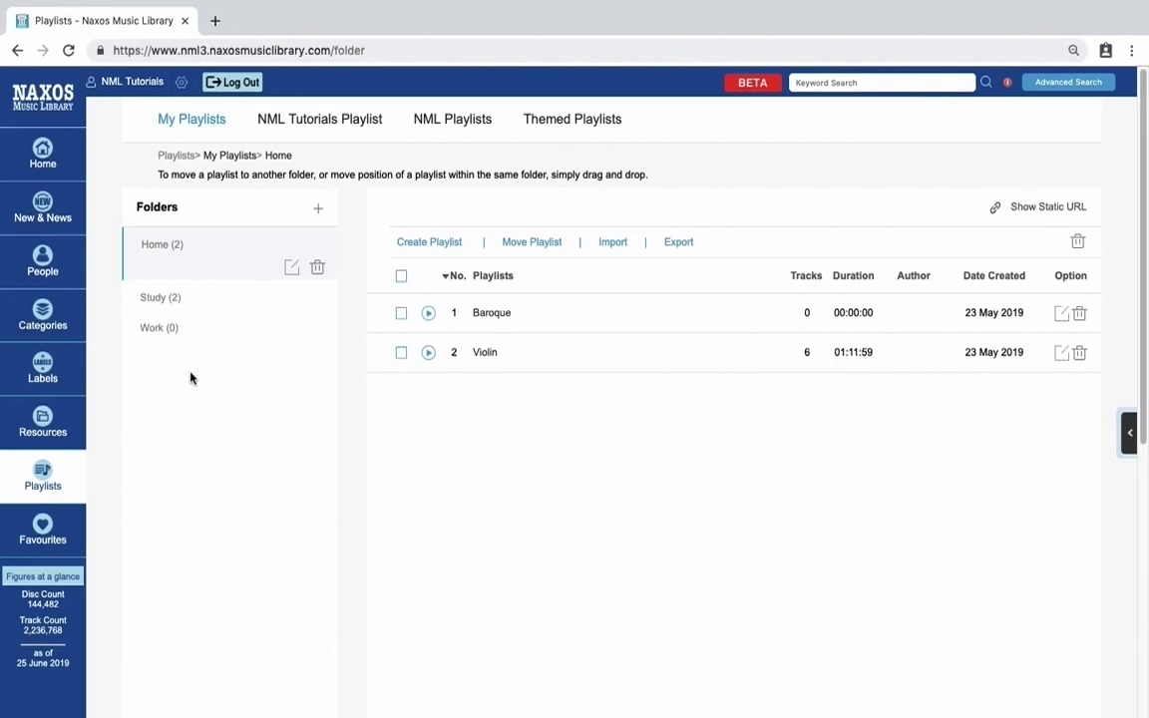
pyautogui.click(319, 213)
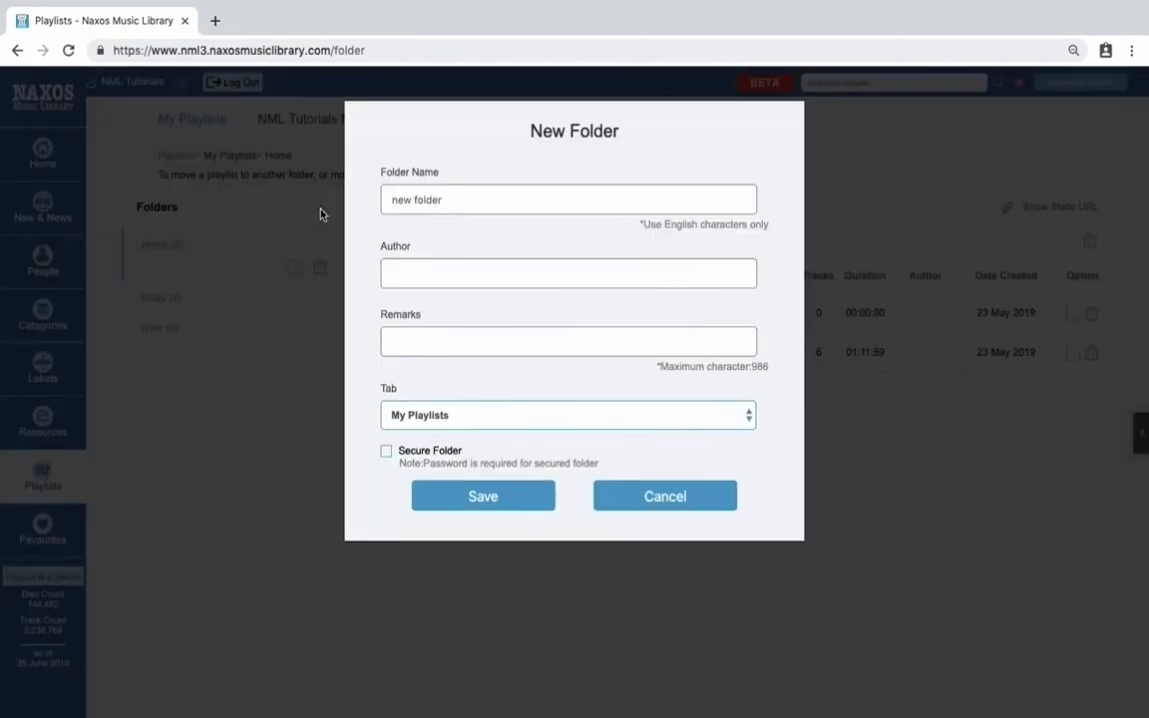
pyautogui.click(486, 200)
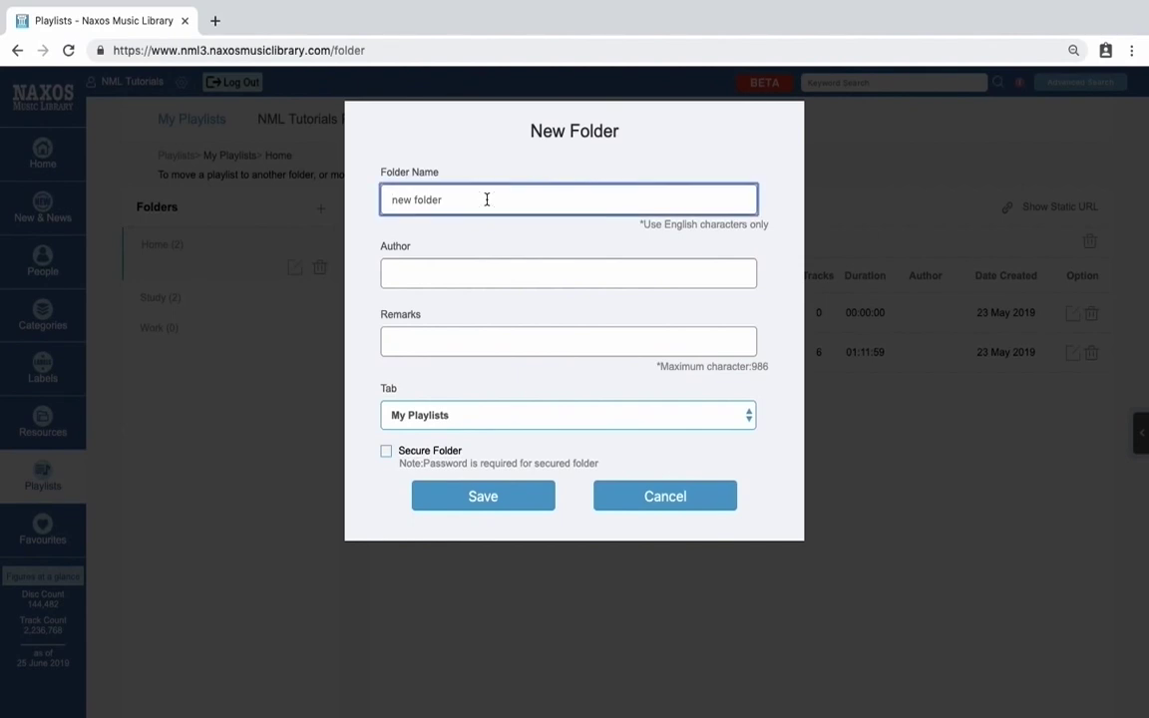
pyautogui.click(477, 266)
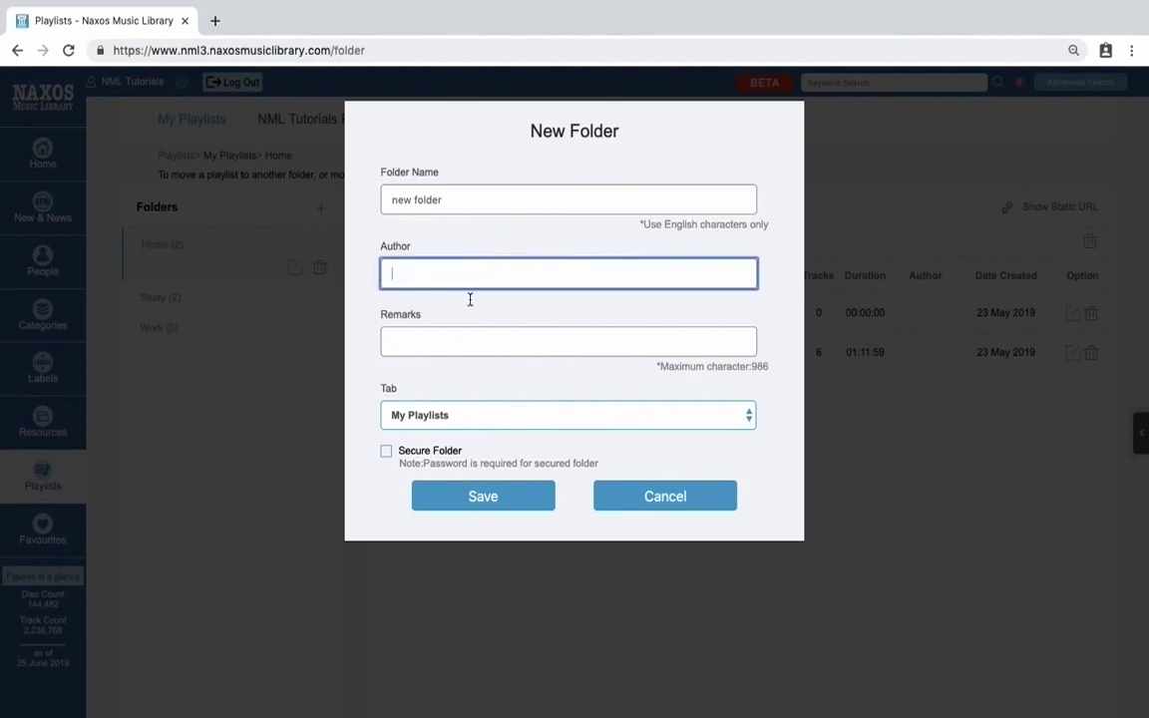
pyautogui.click(453, 341)
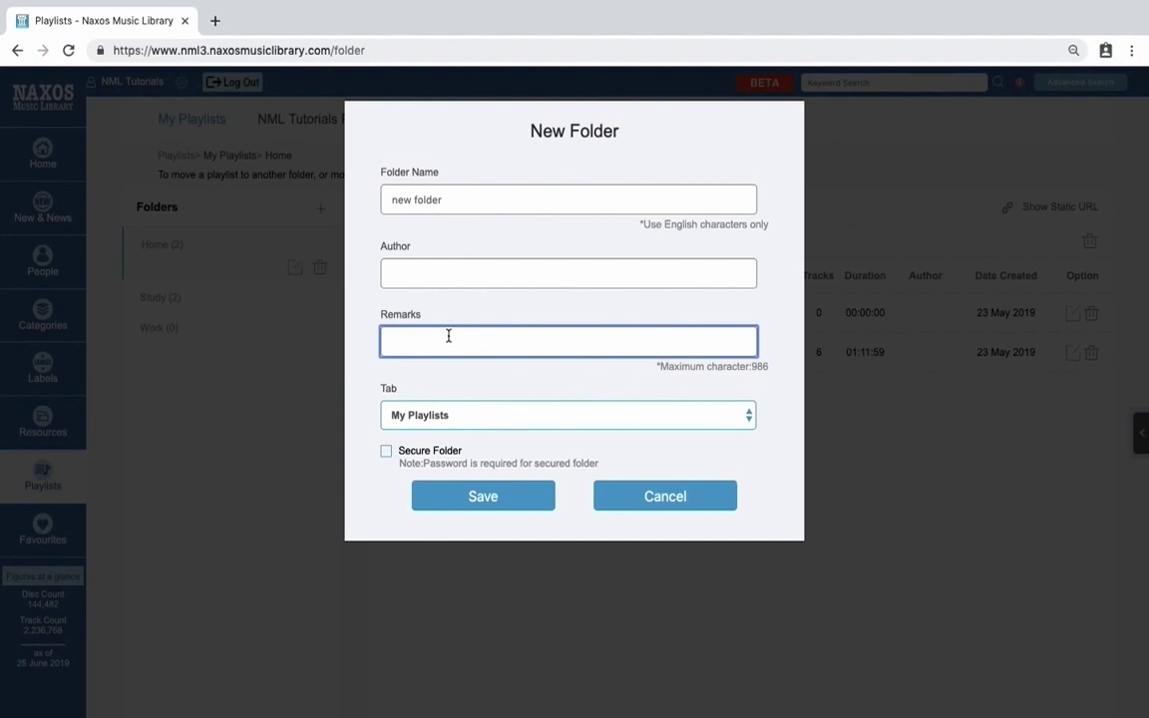
pyautogui.click(462, 424)
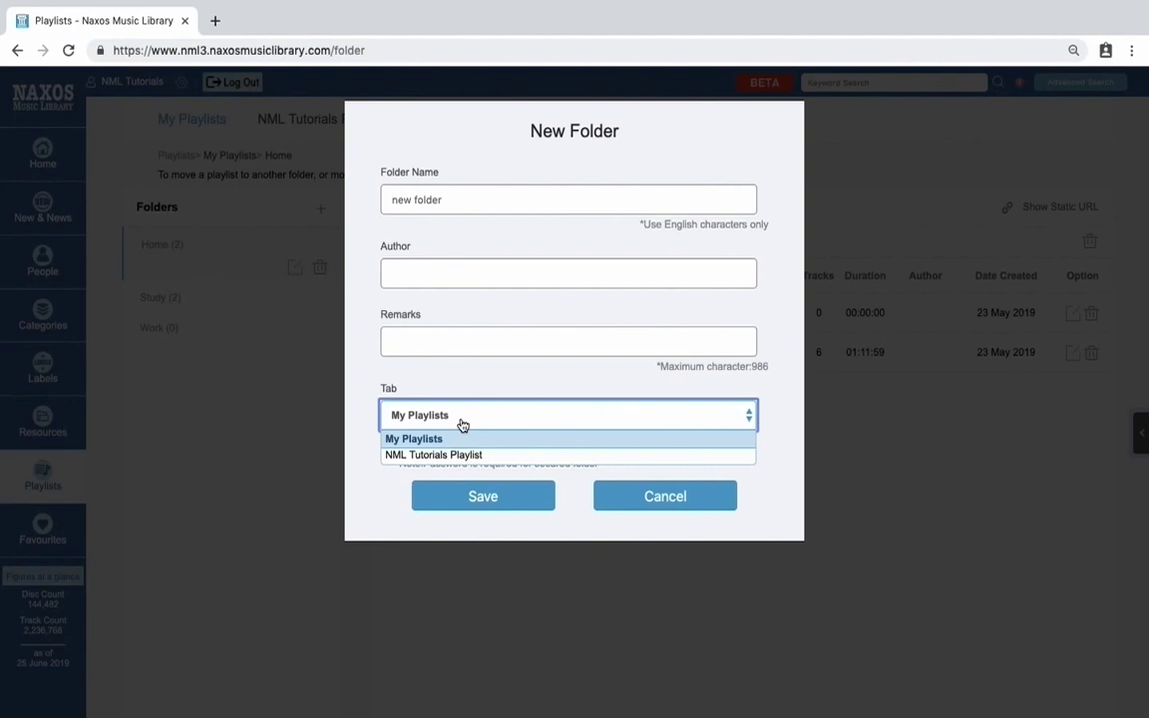
pyautogui.click(461, 424)
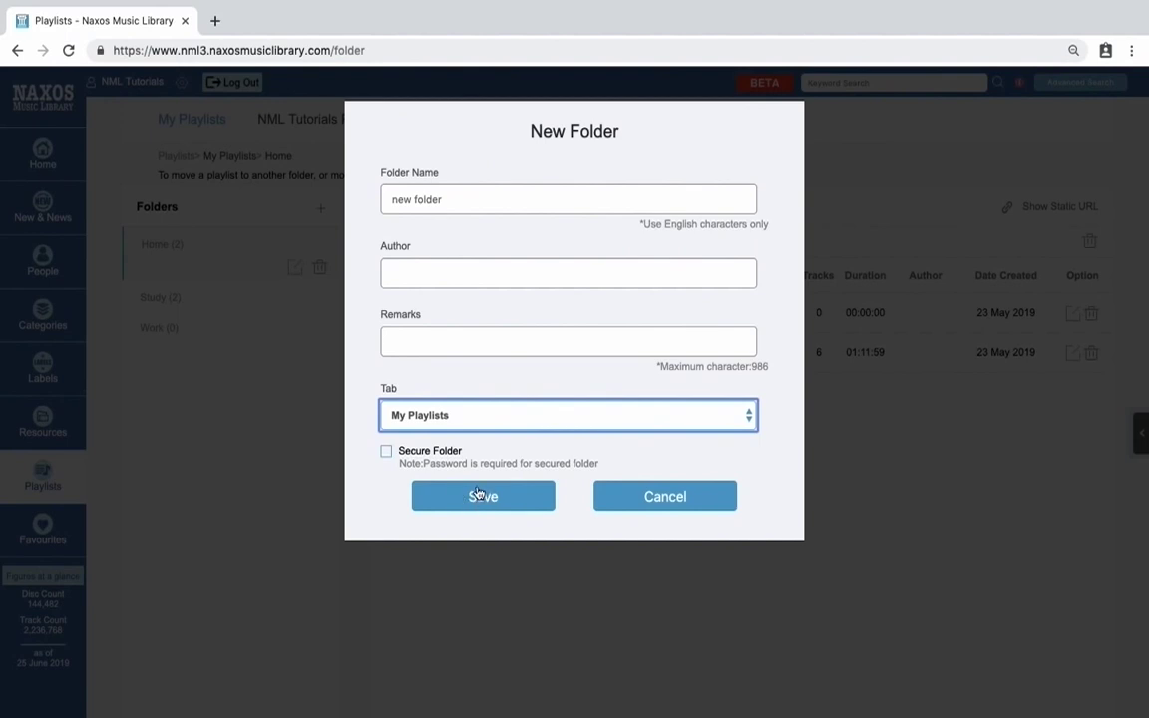
pyautogui.click(698, 496)
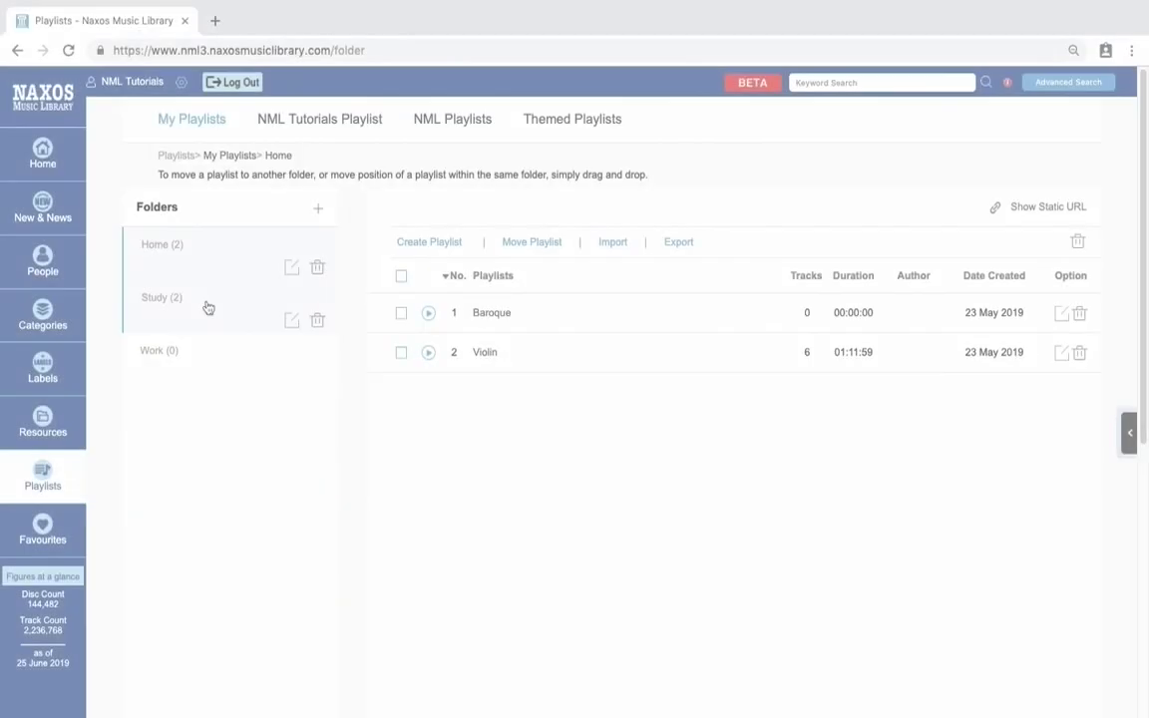
# Create a playlist named Arias with sequence number 3 in the Study folder
pyautogui.click(207, 307)
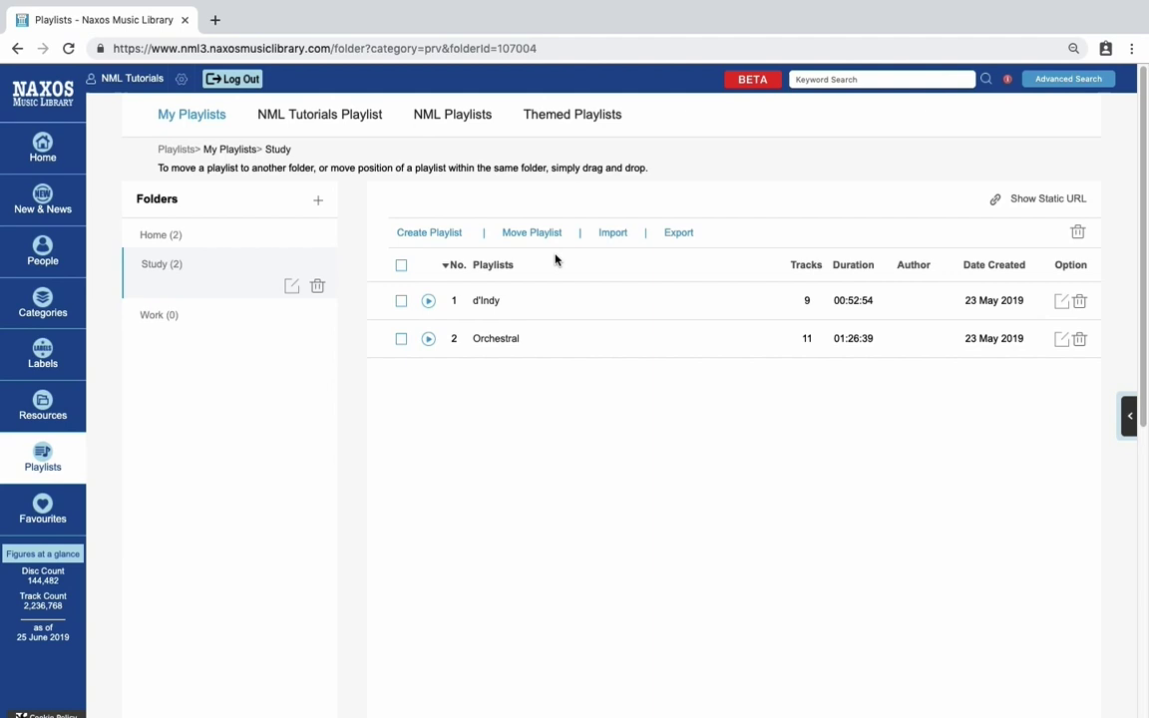
pyautogui.click(439, 233)
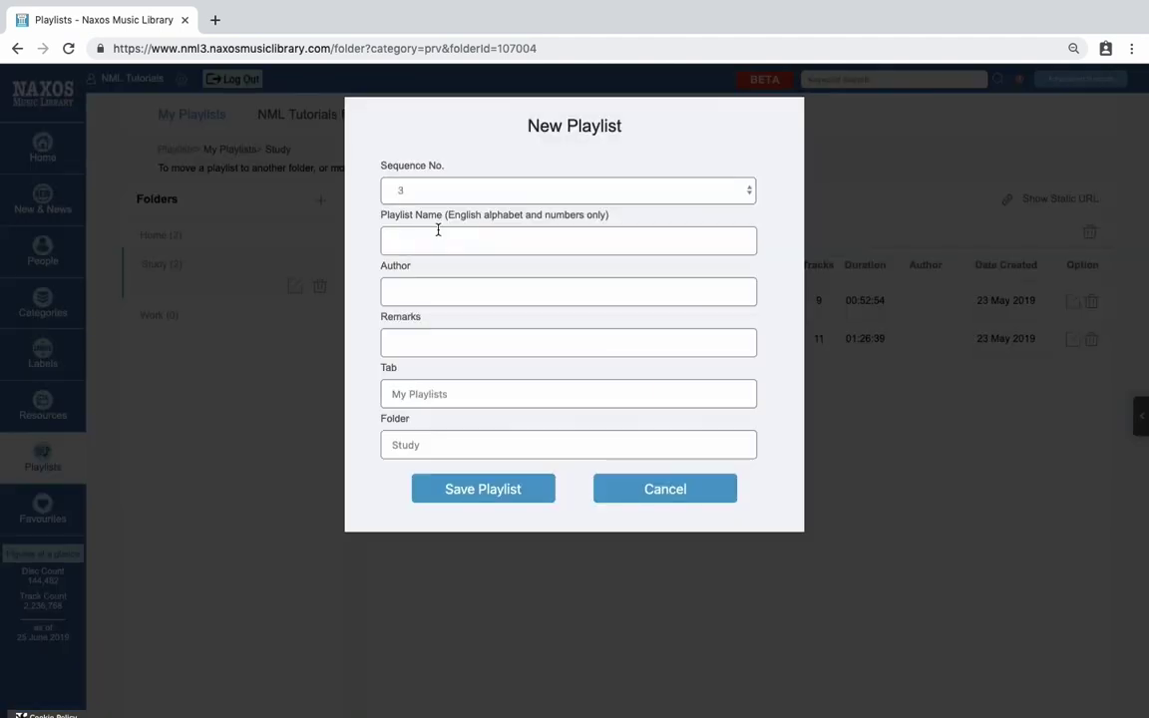
pyautogui.click(553, 191)
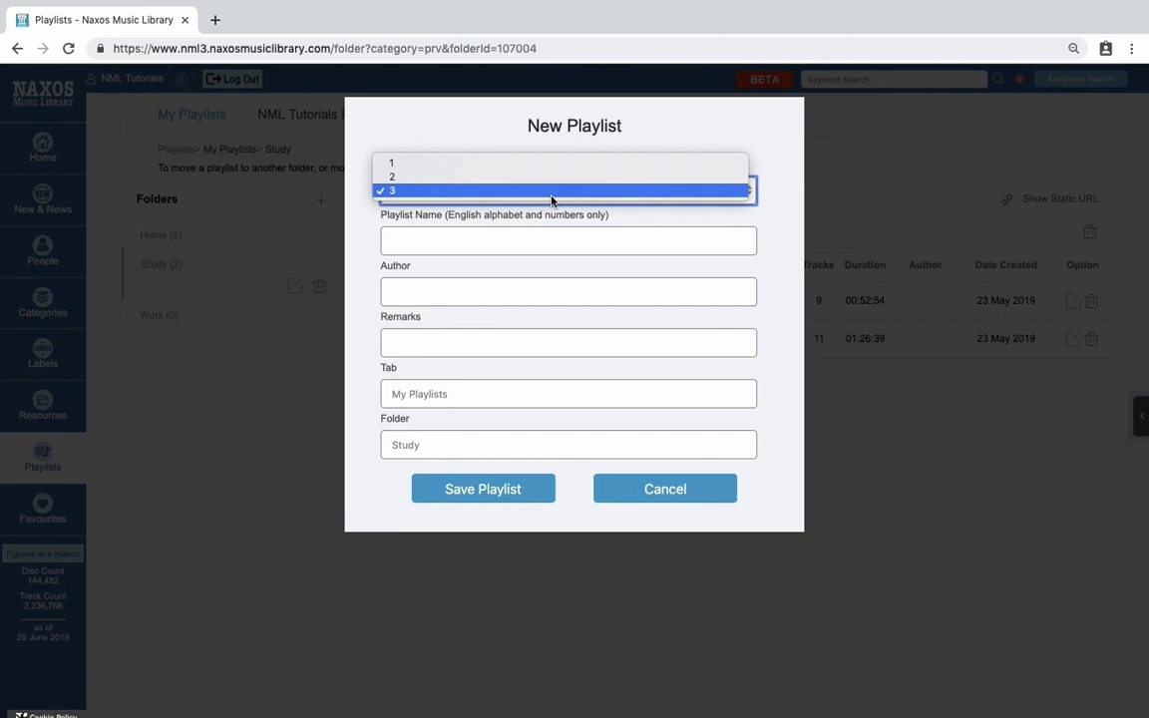
pyautogui.click(480, 137)
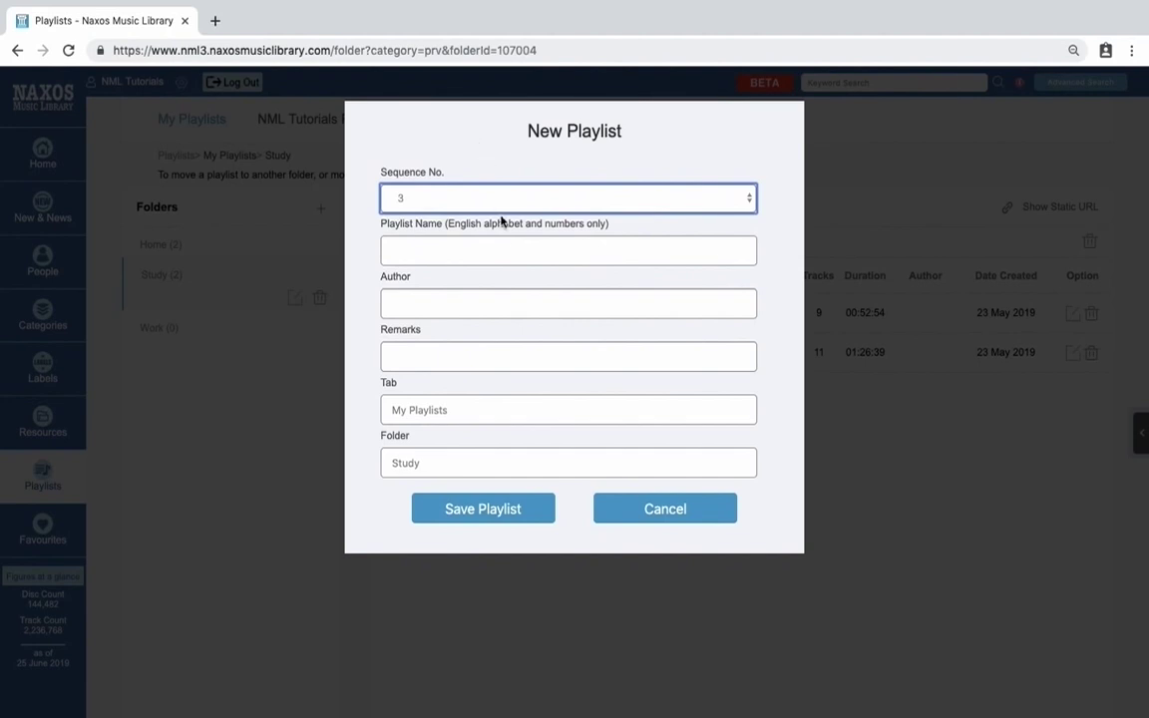
pyautogui.click(507, 246)
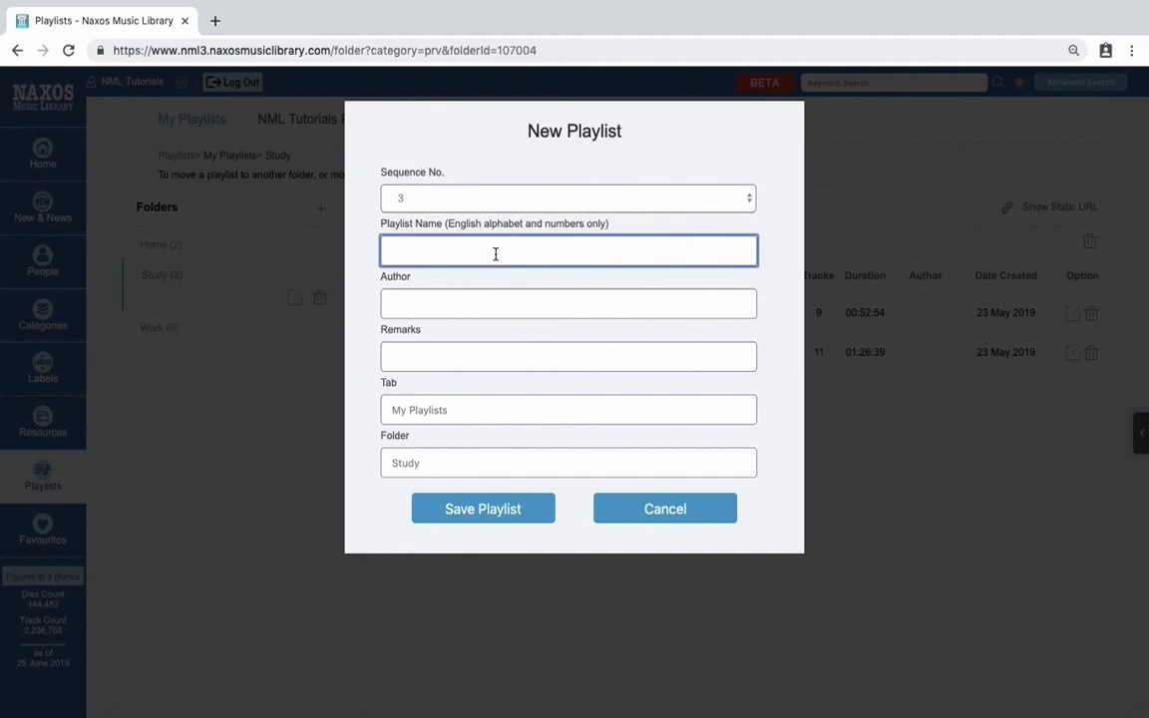
pyautogui.write('Arias')
pyautogui.click(477, 510)
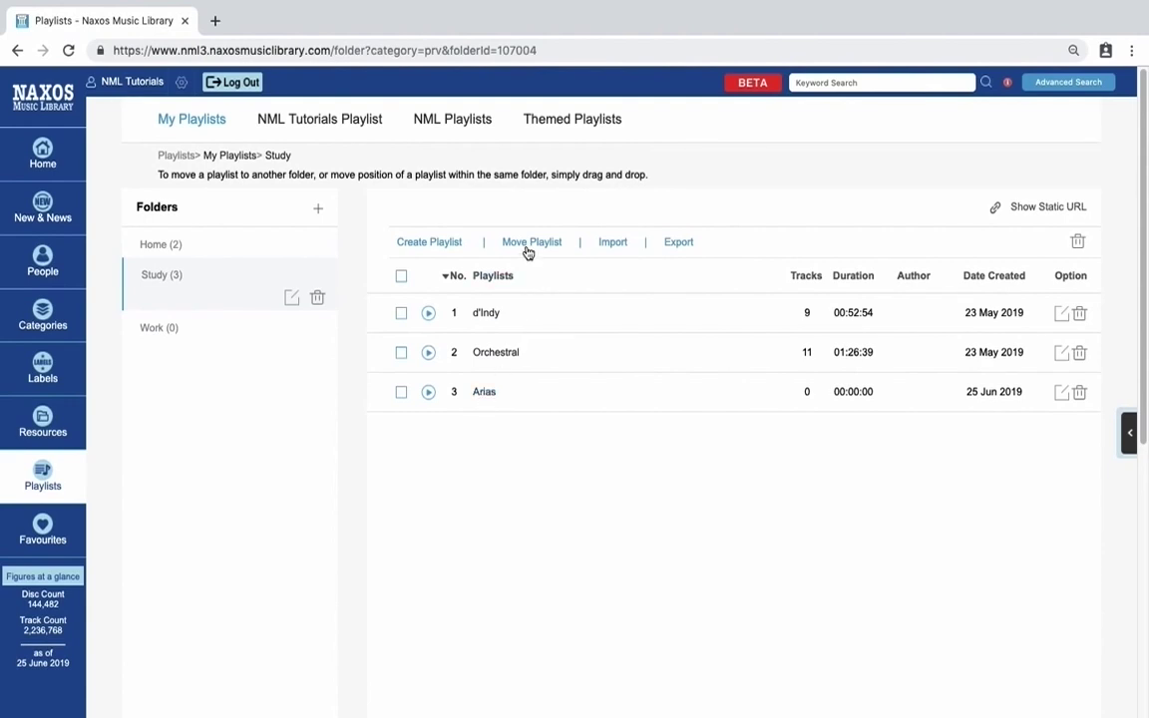
# Move the Arias playlist from the Study folder to the Home folder of My Playlists and place it first in the list
pyautogui.click(401, 394)
pyautogui.click(535, 246)
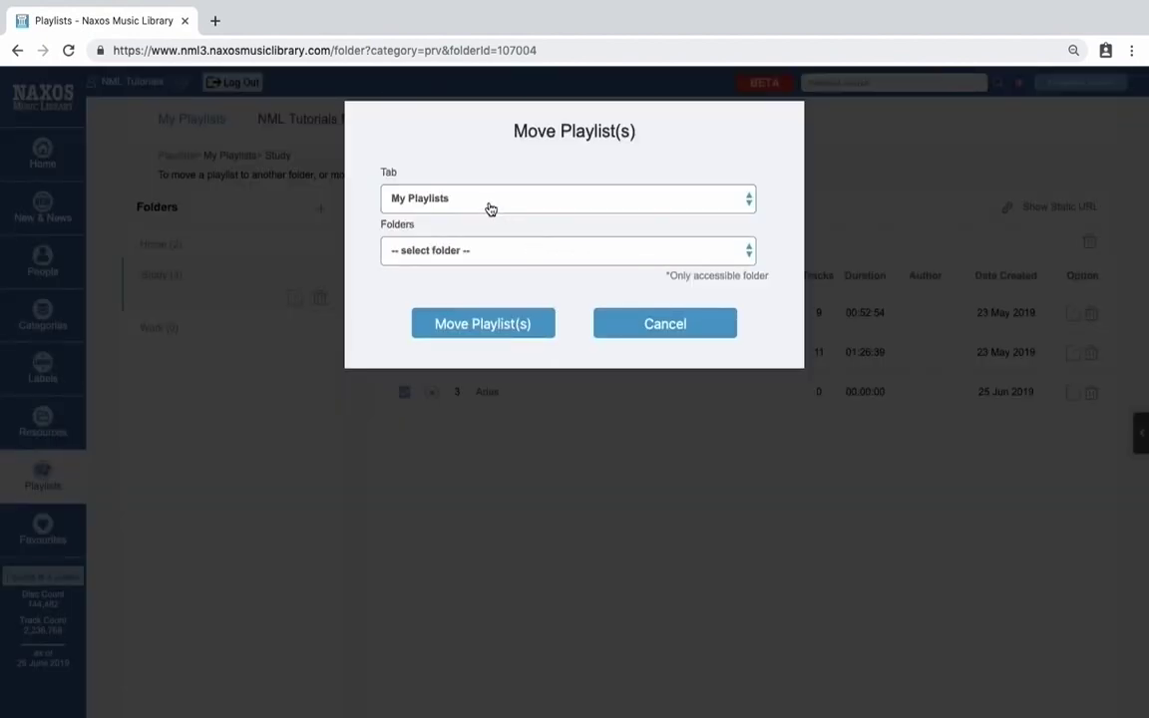
pyautogui.click(464, 253)
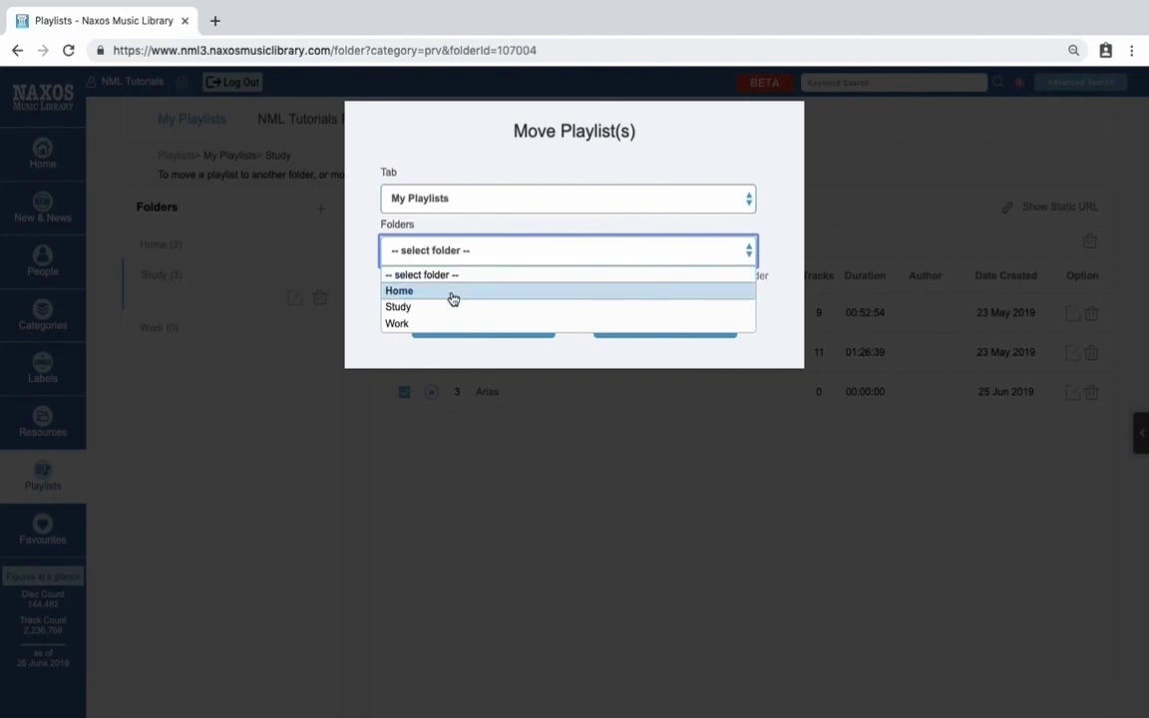
pyautogui.click(453, 294)
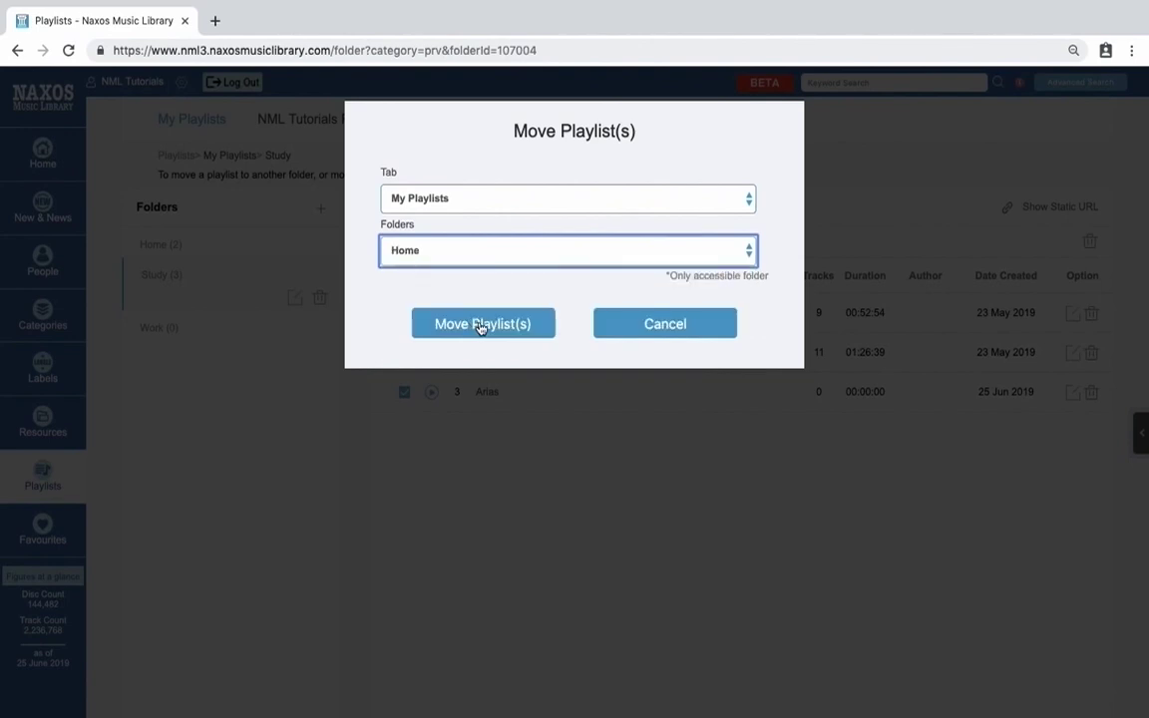
pyautogui.click(481, 326)
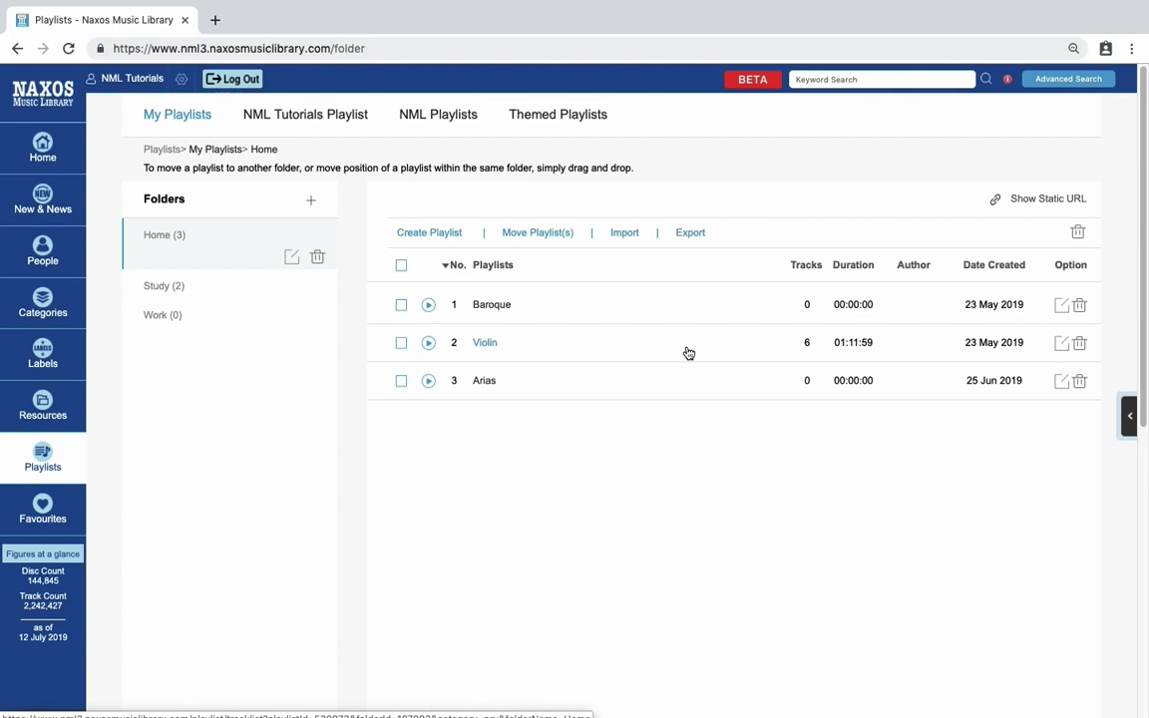
pyautogui.moveTo(690, 381); pyautogui.dragTo(712, 285)
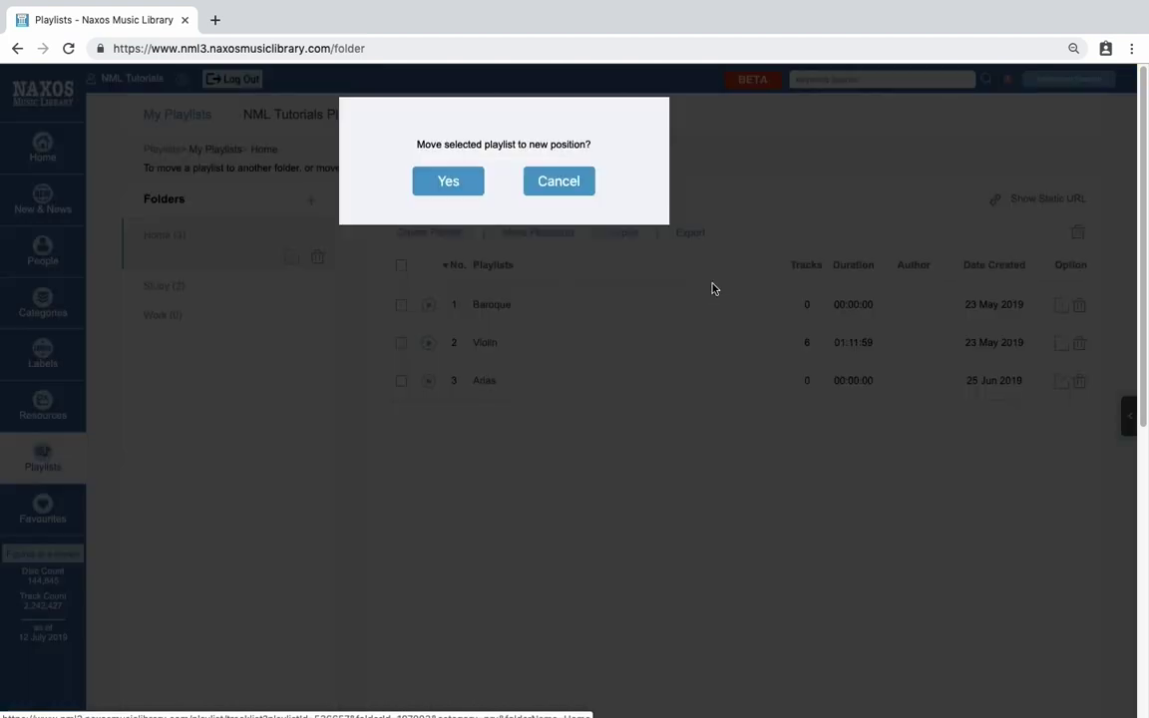
pyautogui.click(451, 186)
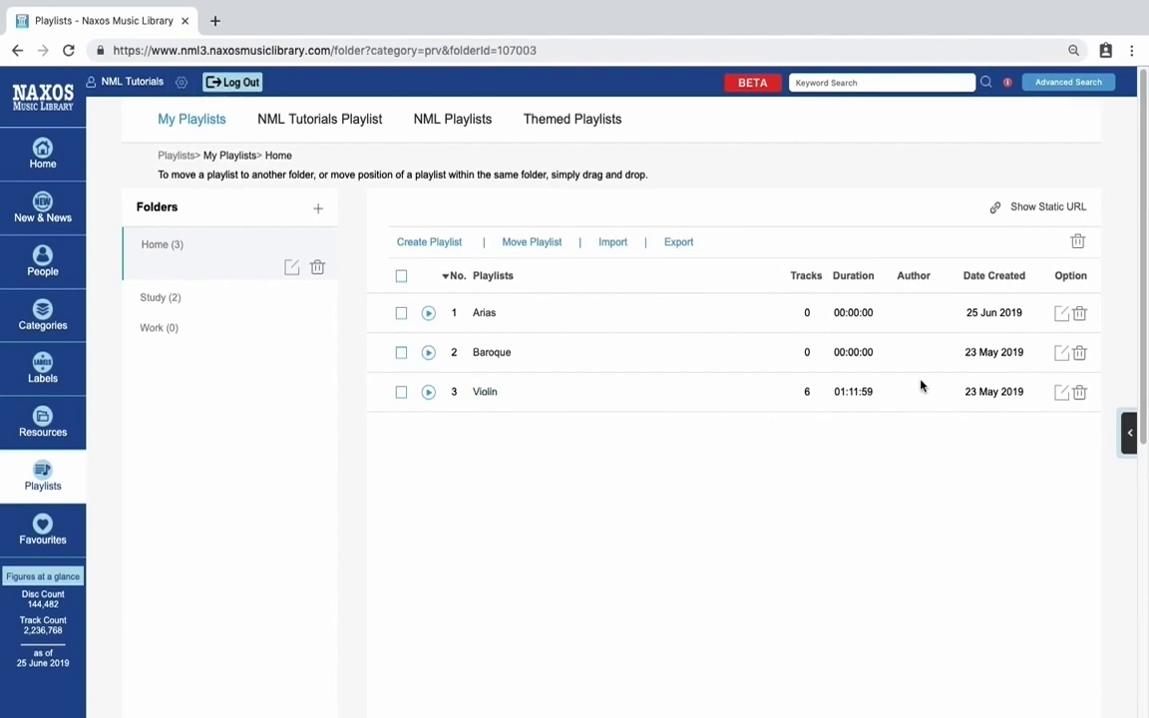
# Set the sequence number of the Violin playlist in the Home folder to 1 and save it
pyautogui.click(1060, 395)
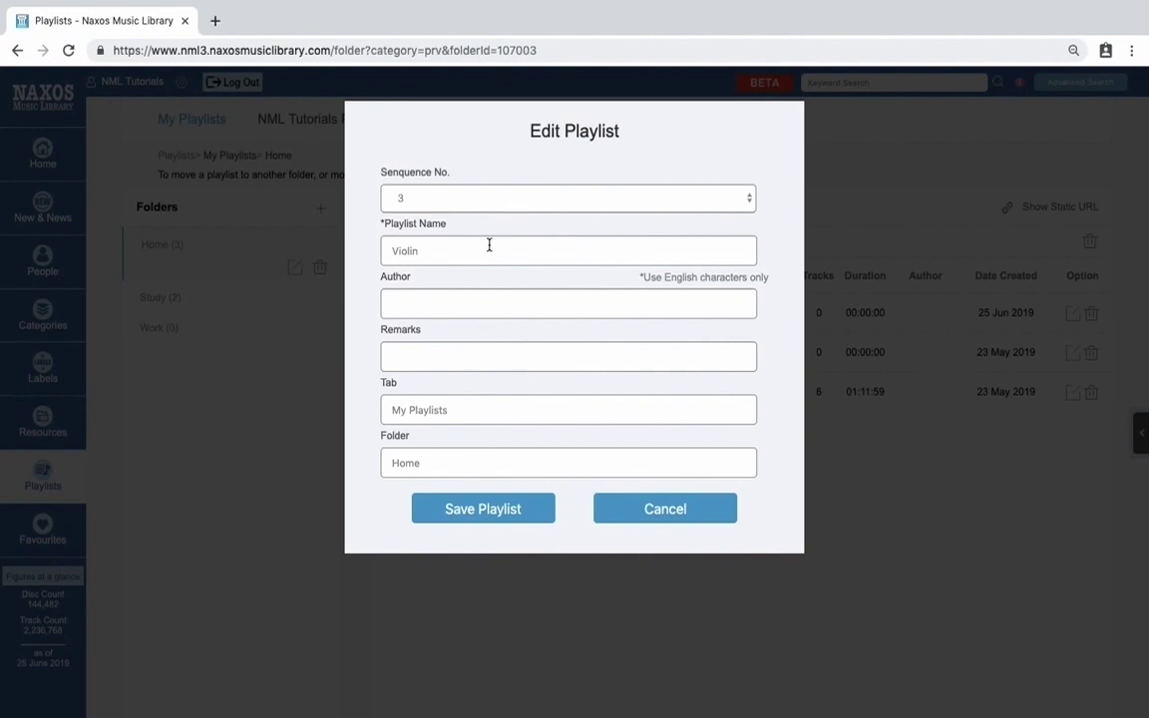
pyautogui.click(486, 206)
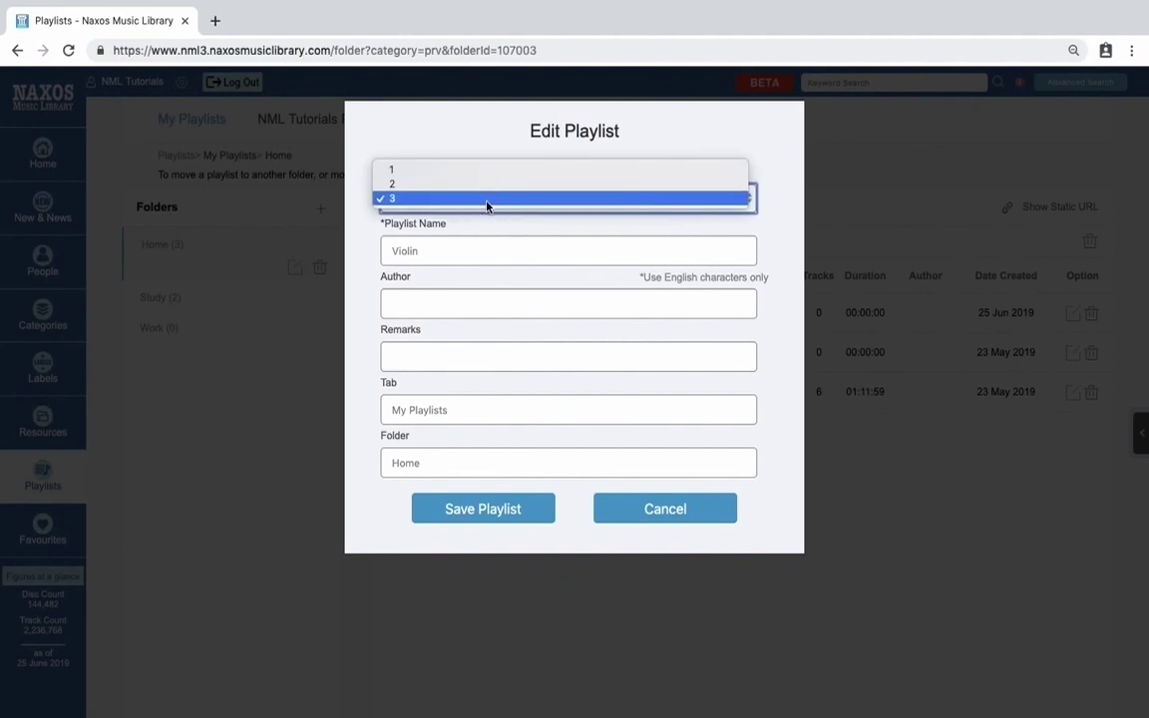
pyautogui.click(480, 176)
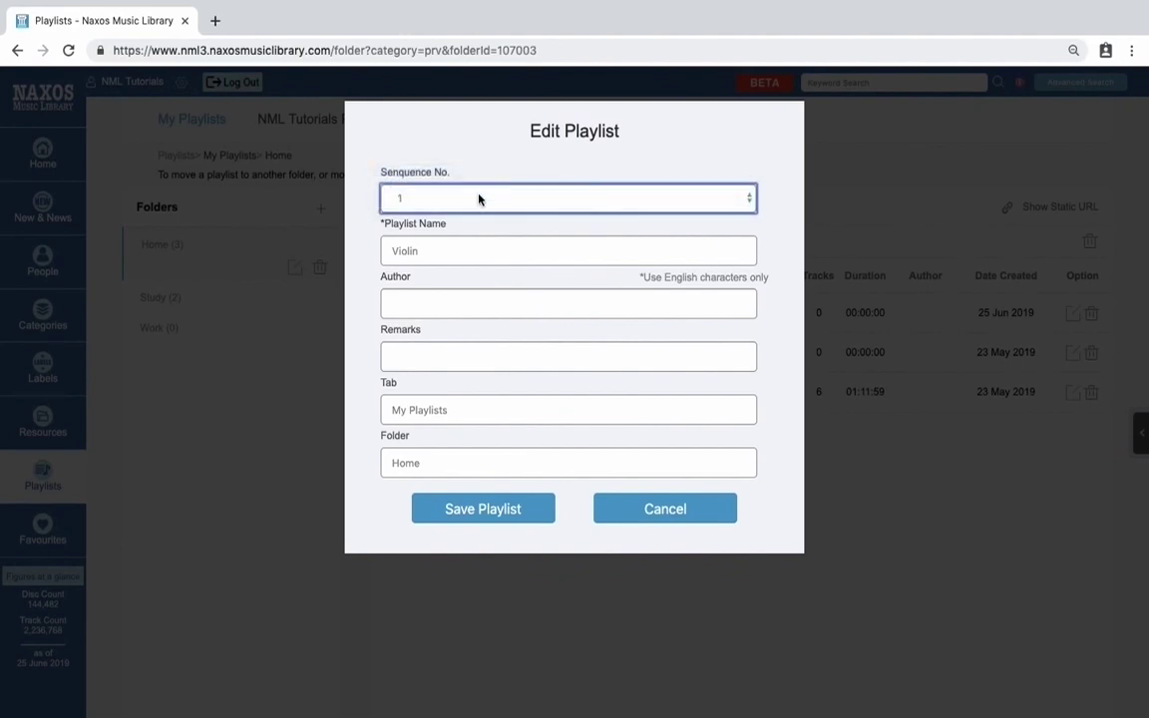
pyautogui.click(483, 511)
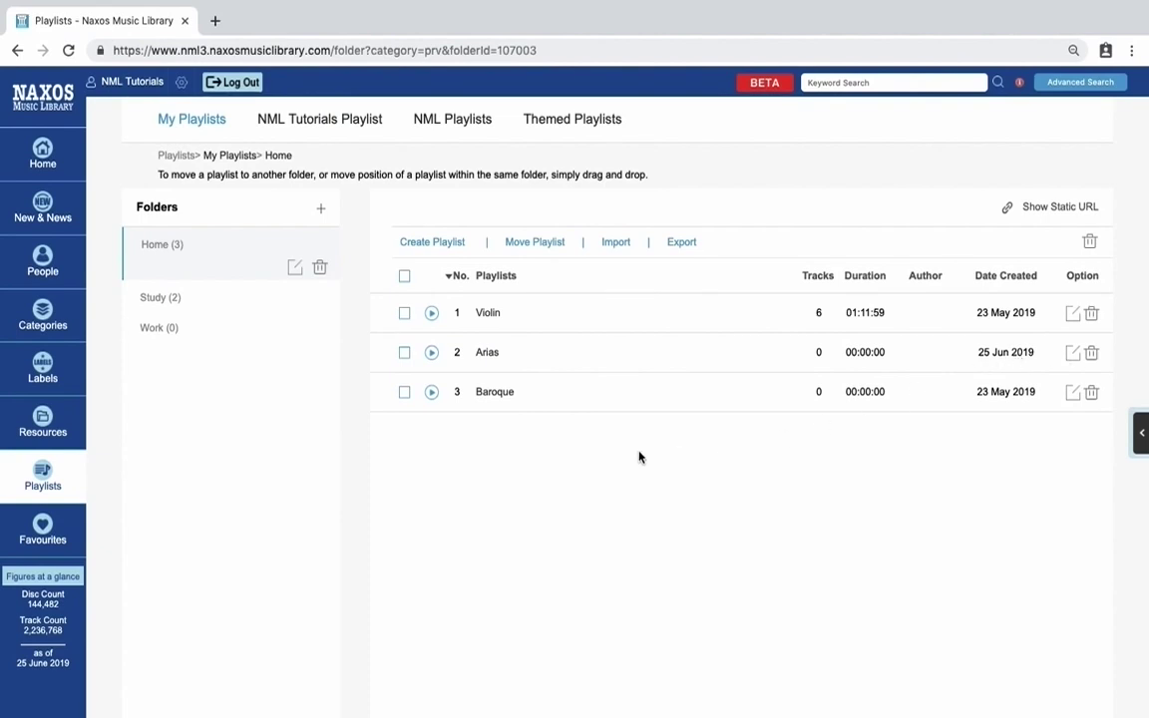
pyautogui.click(404, 352)
pyautogui.click(404, 355)
pyautogui.click(404, 392)
# Open the track list of the Orchestral playlist in the Study folder
pyautogui.moveTo(205, 303)
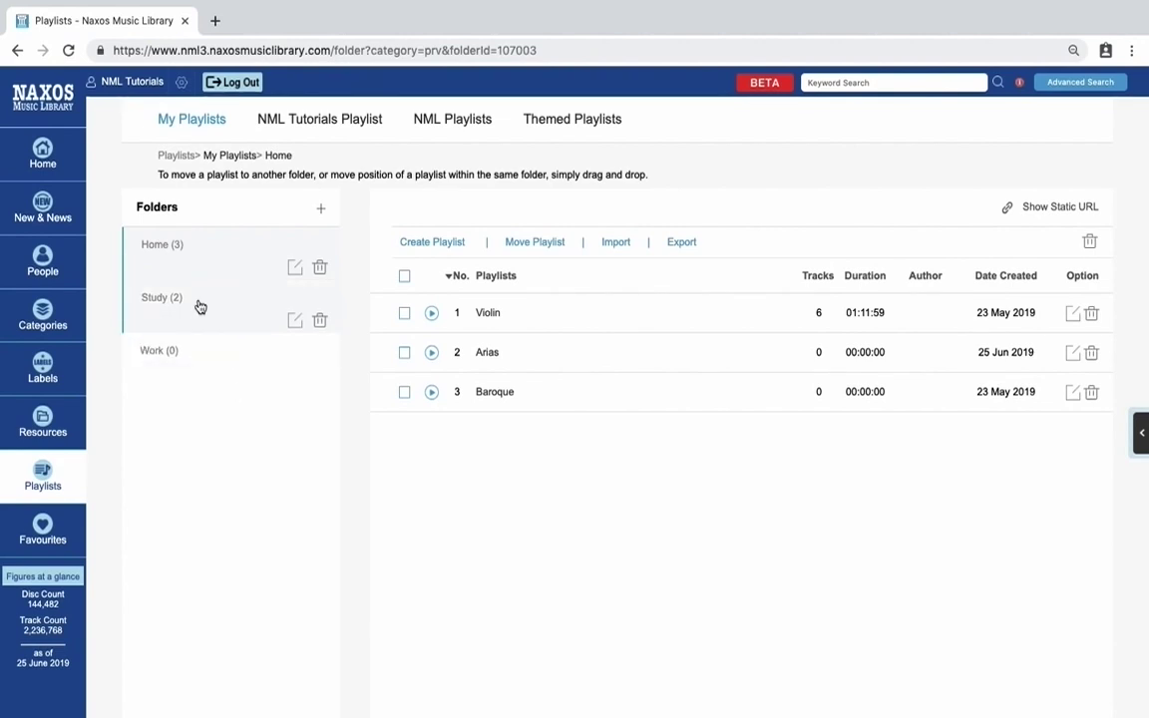
pyautogui.click(200, 306)
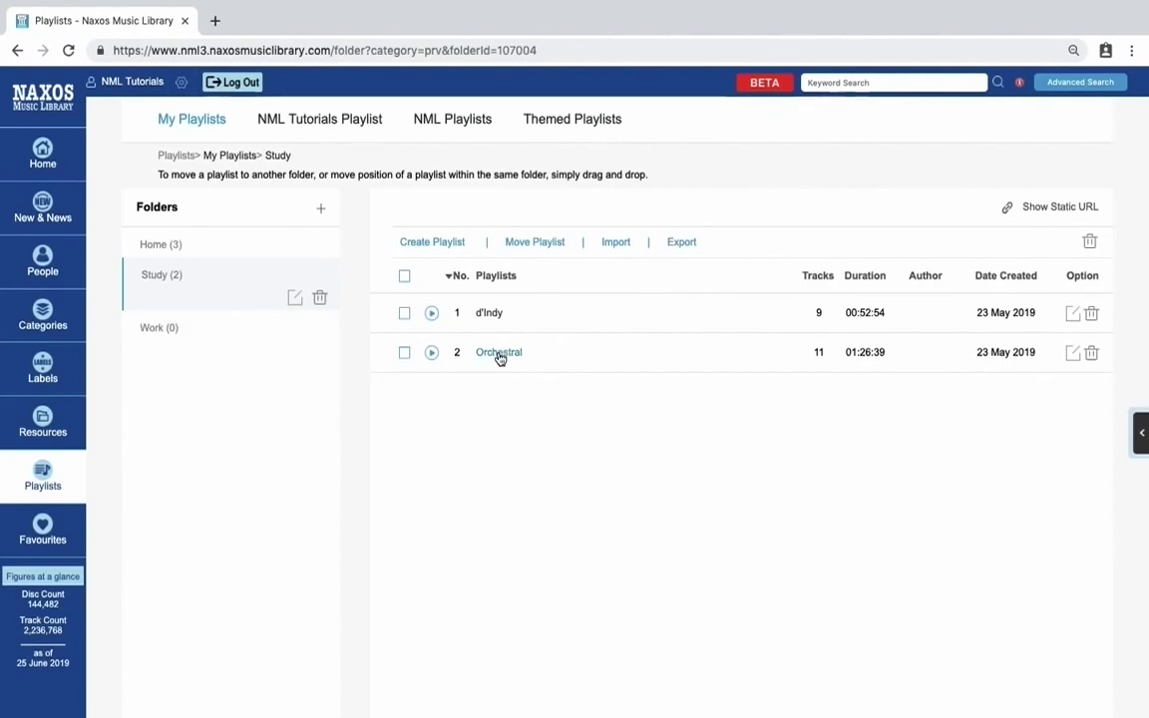
pyautogui.click(499, 354)
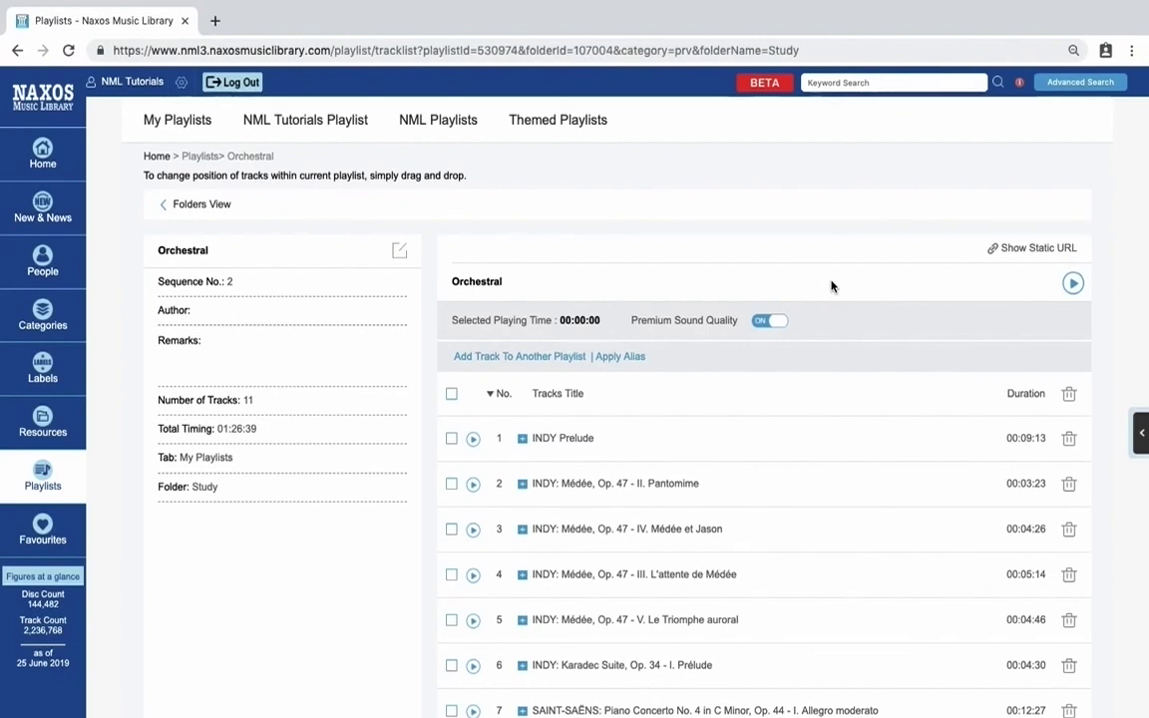
# Check the combined playing time of the first three tracks and examine the album details of the INDY Prelude track
pyautogui.click(451, 438)
pyautogui.click(451, 484)
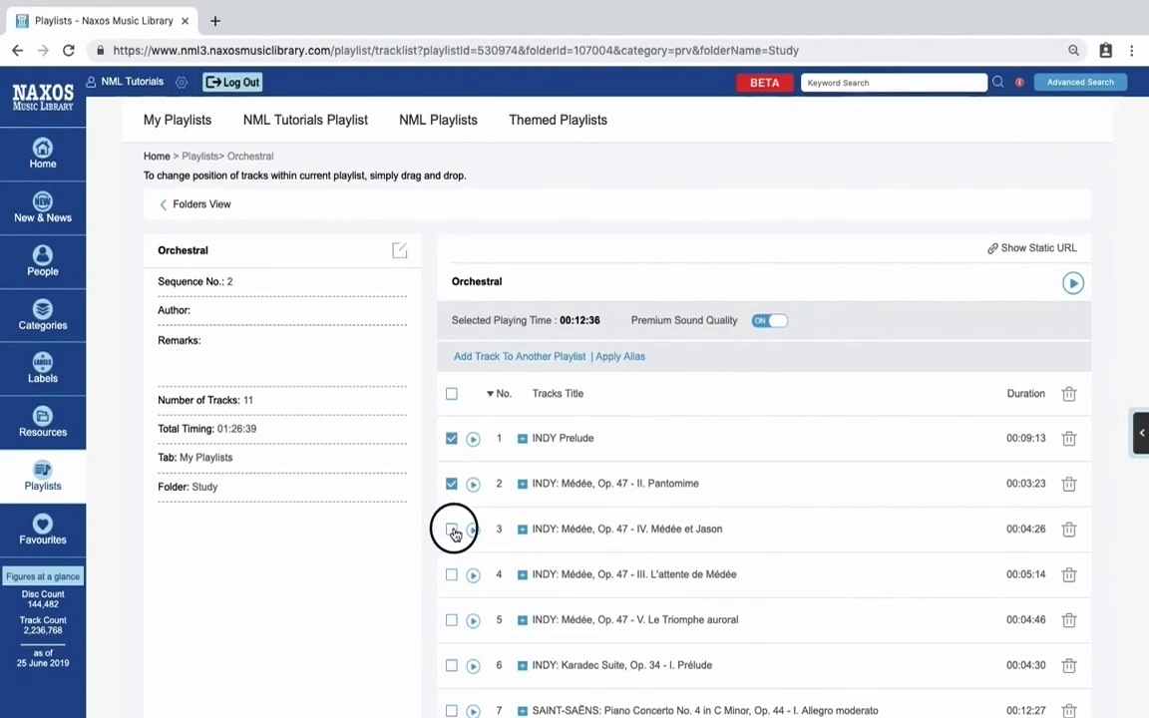
pyautogui.click(451, 529)
pyautogui.click(452, 393)
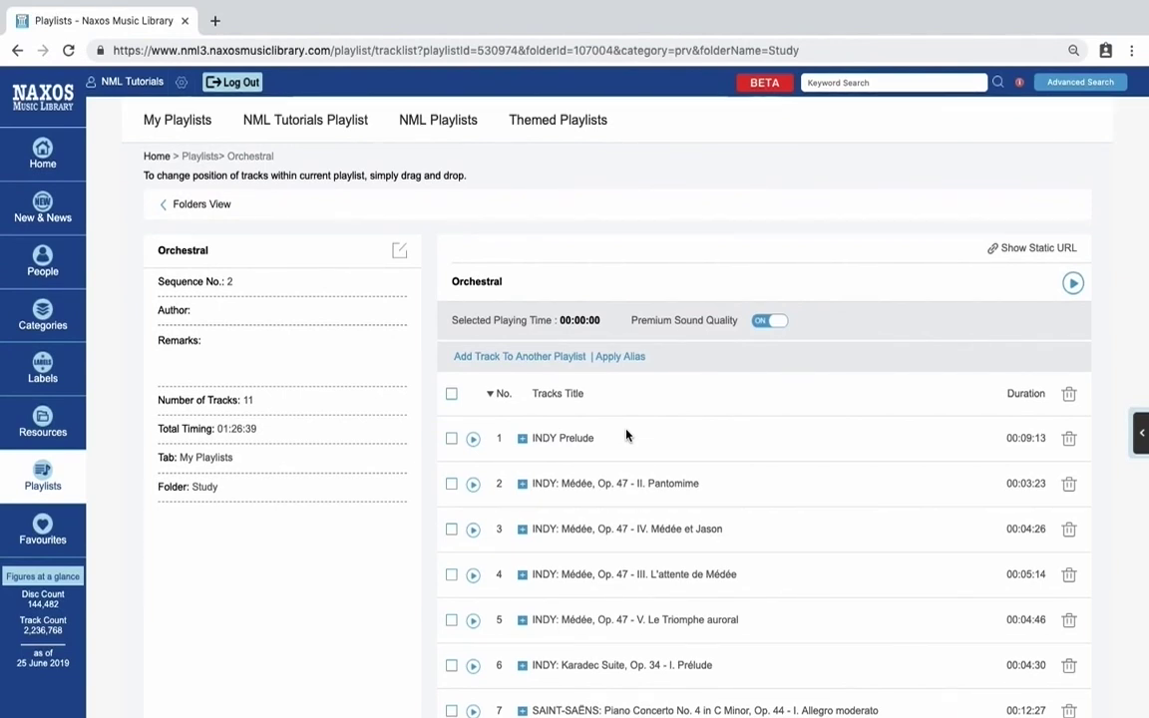
pyautogui.click(523, 440)
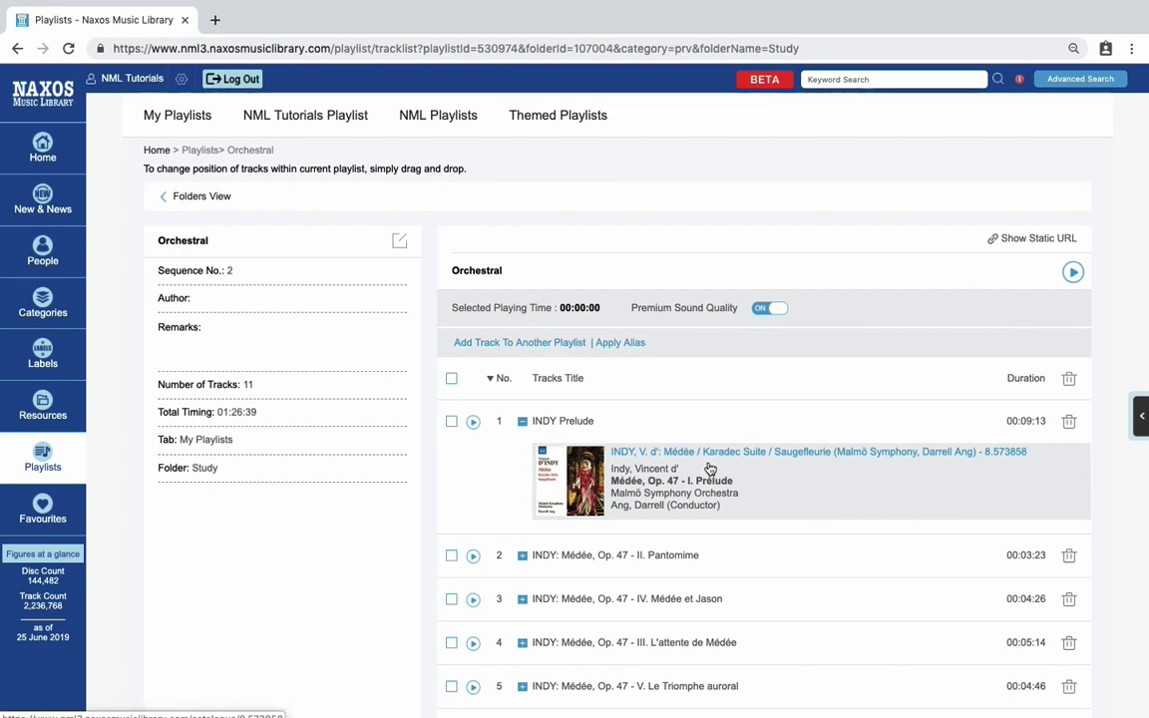
pyautogui.click(523, 423)
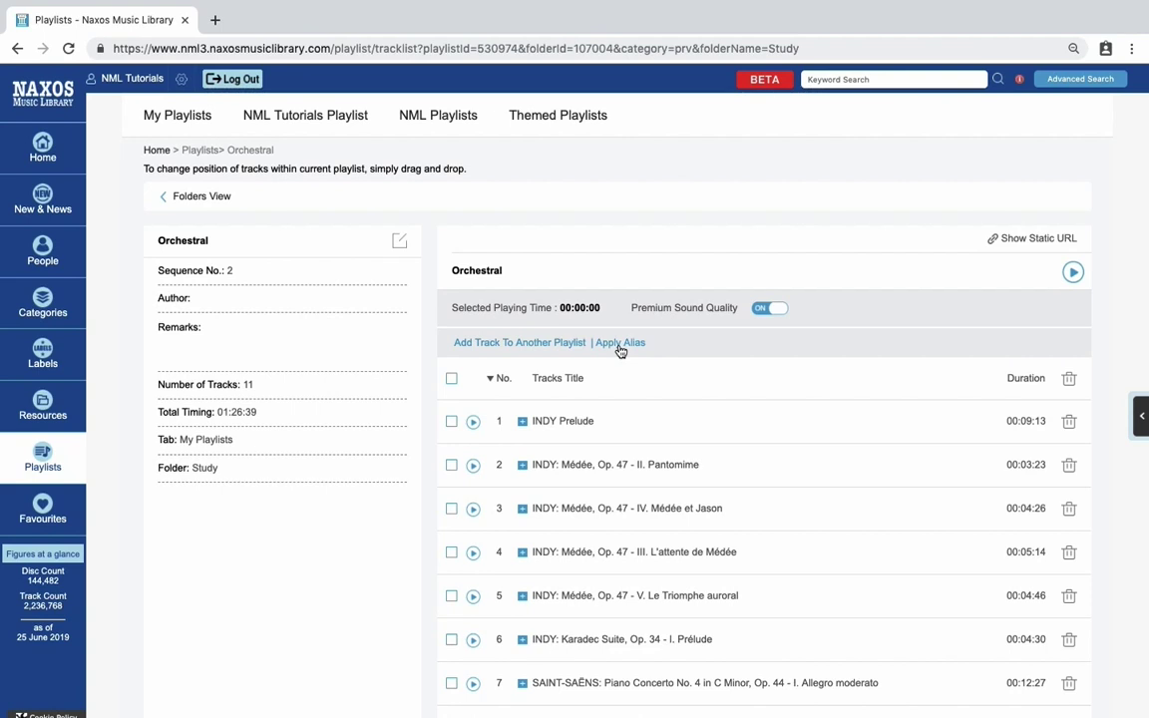
# Apply the alias Pantomime to the second track, INDY: Médée, Op. 47 - II. Pantomime, and save it
pyautogui.click(452, 466)
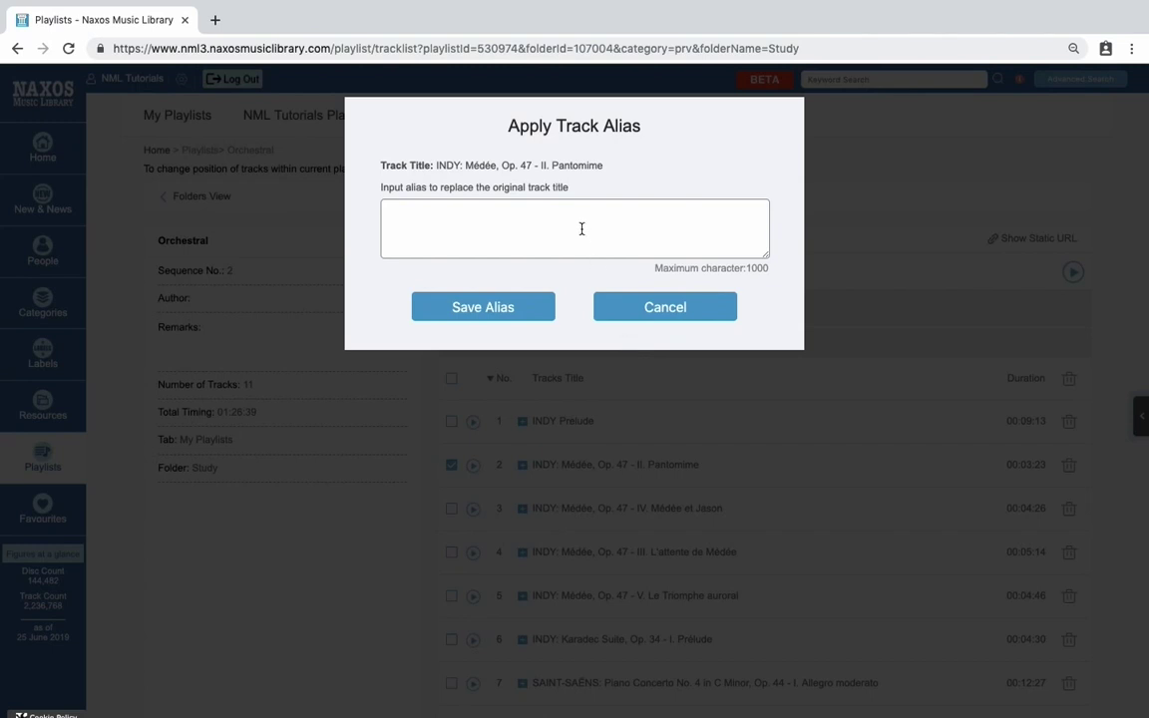
pyautogui.click(615, 206)
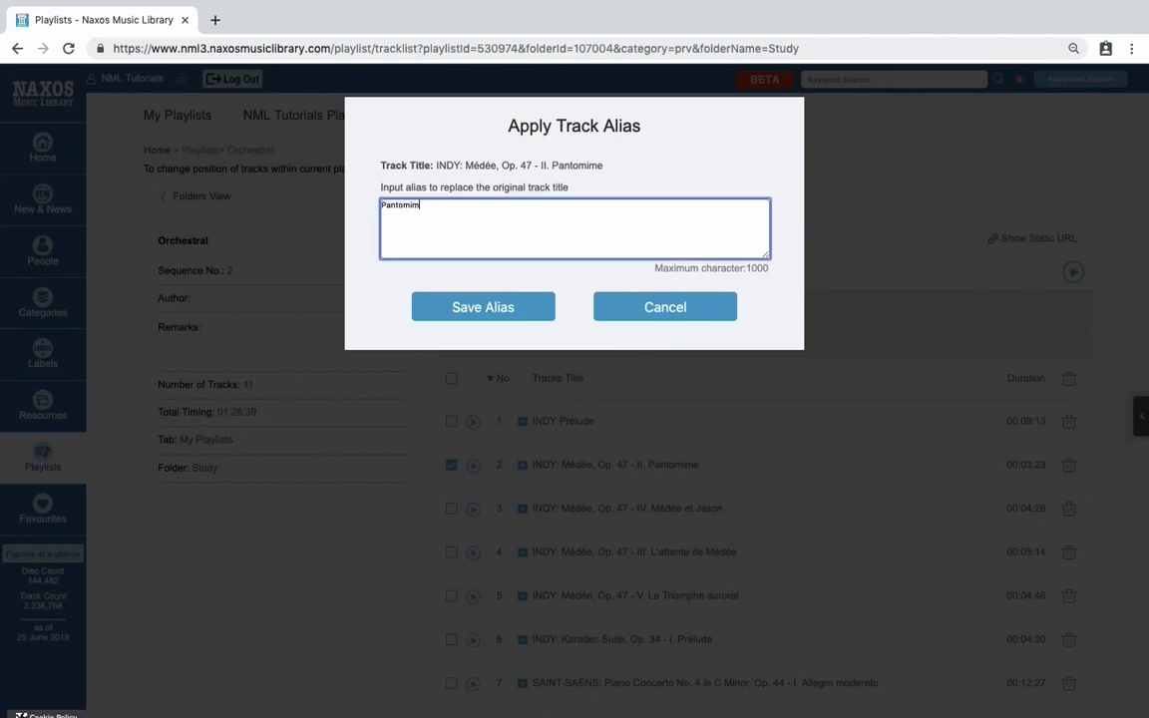
pyautogui.click(498, 309)
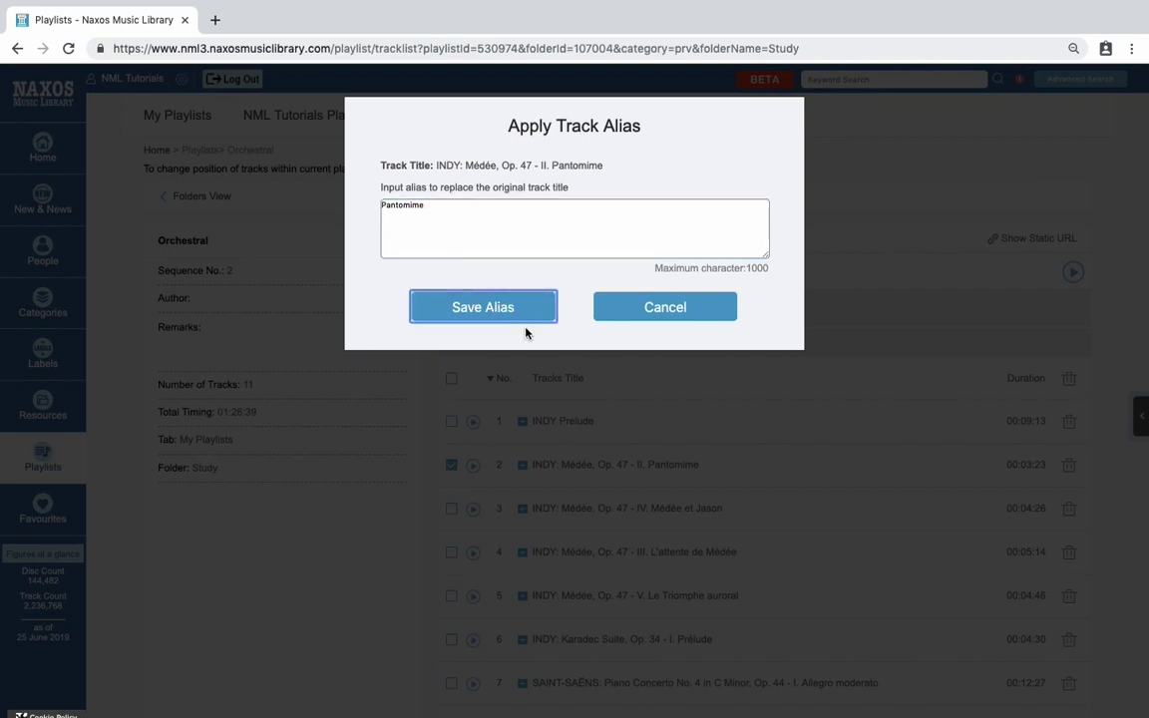
pyautogui.click(511, 311)
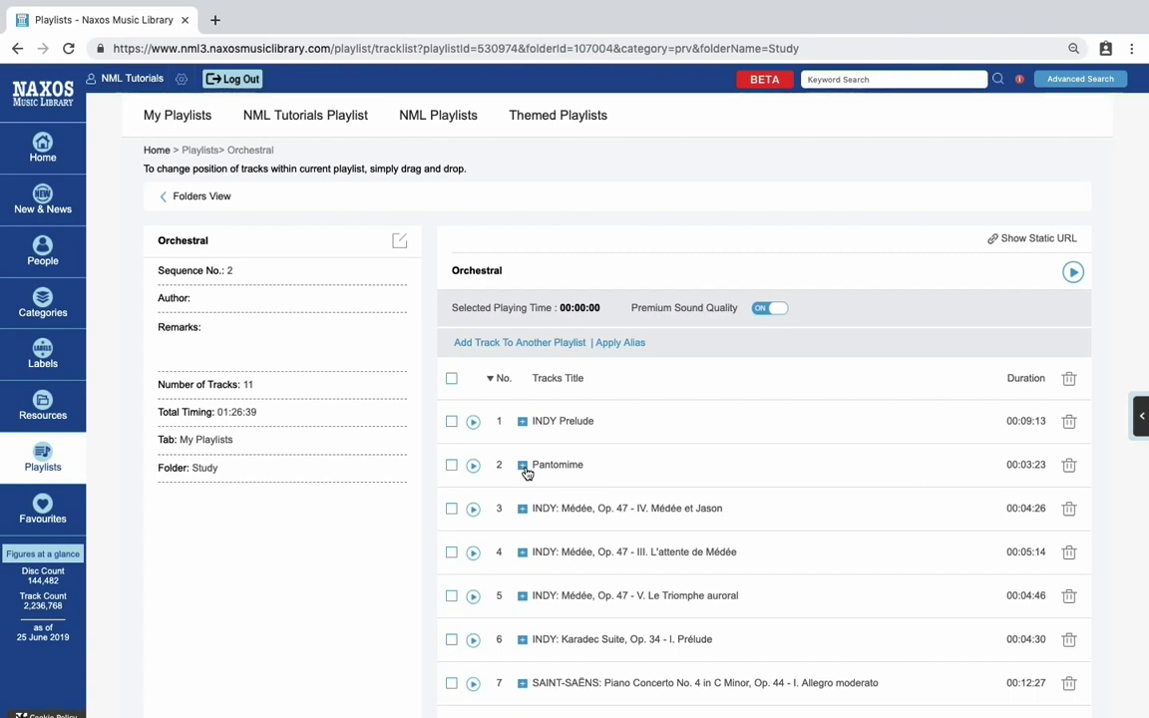
# Examine the album details of the Pantomime track in the Orchestral playlist, and collapse them again
pyautogui.click(524, 467)
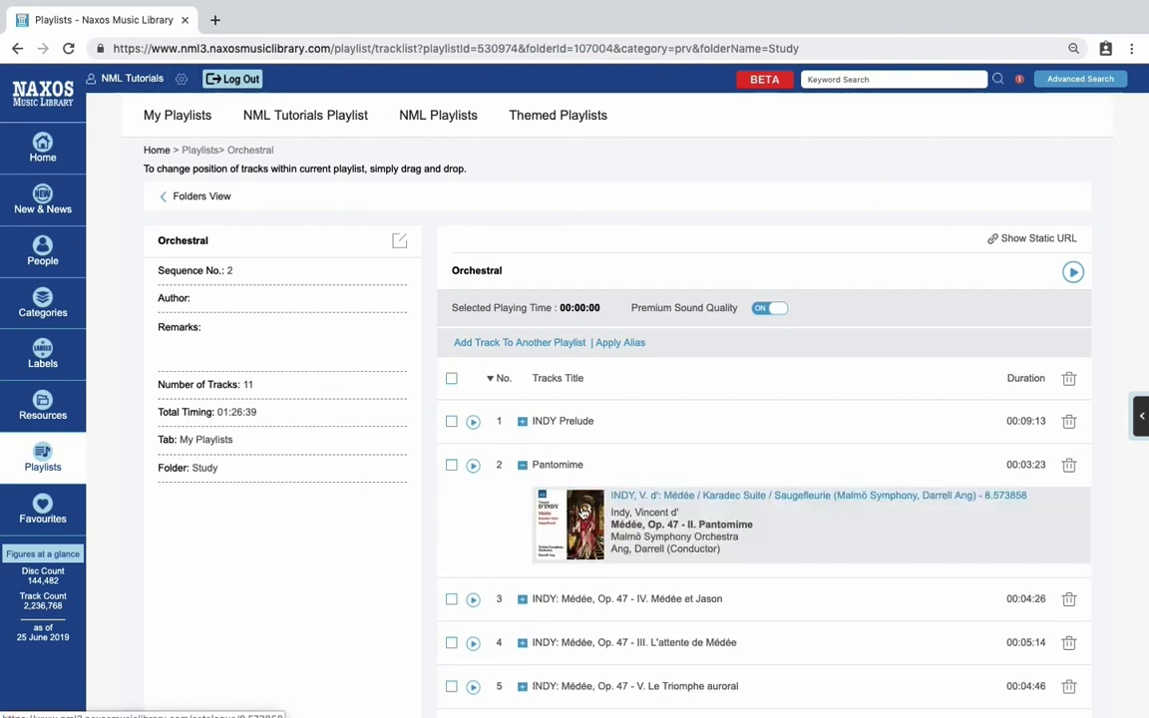
pyautogui.click(522, 465)
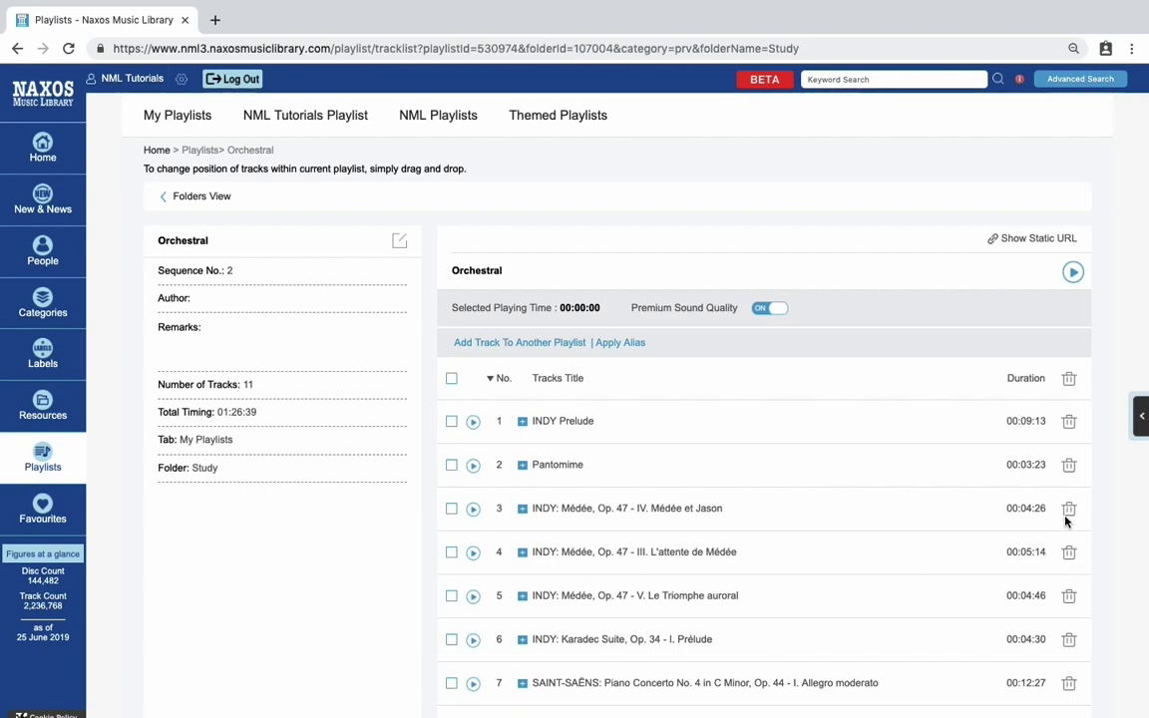
# Select the second, third and fourth tracks of the Orchestral playlist
pyautogui.click(450, 465)
pyautogui.click(451, 509)
pyautogui.click(451, 552)
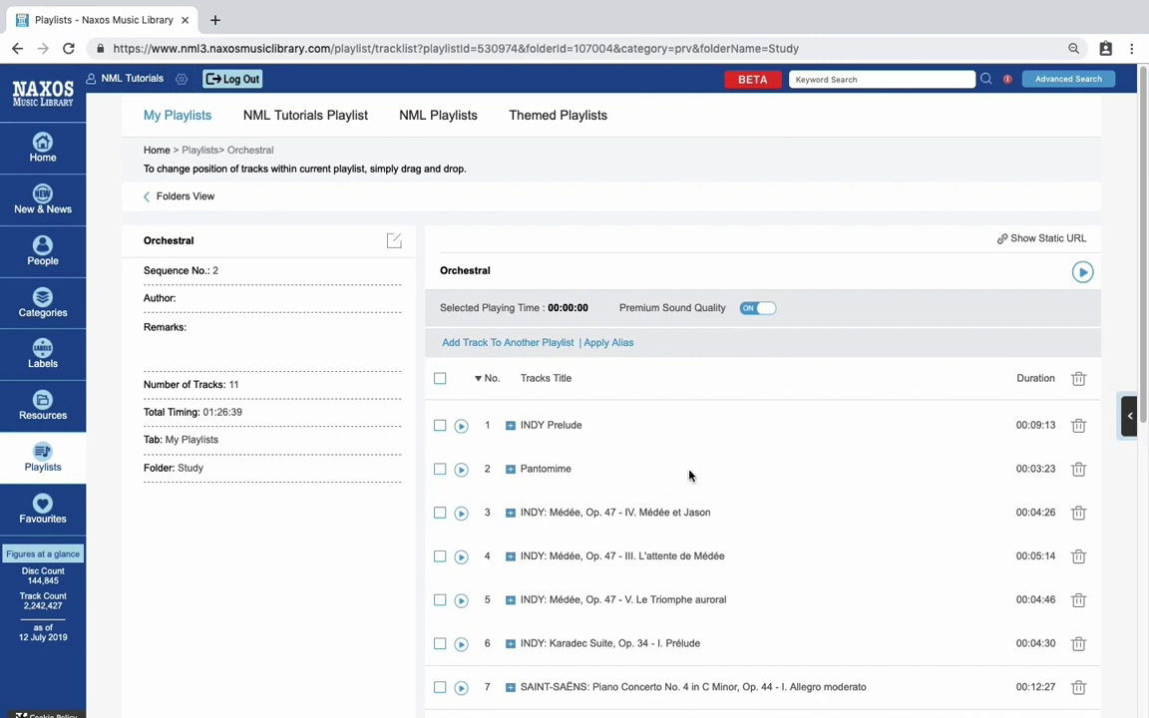
# Reorder the Orchestral playlist by moving Pantomime to first position and INDY: Médée, Op. 47 - IV. Médée et Jason to second
pyautogui.moveTo(689, 475); pyautogui.dragTo(721, 408)
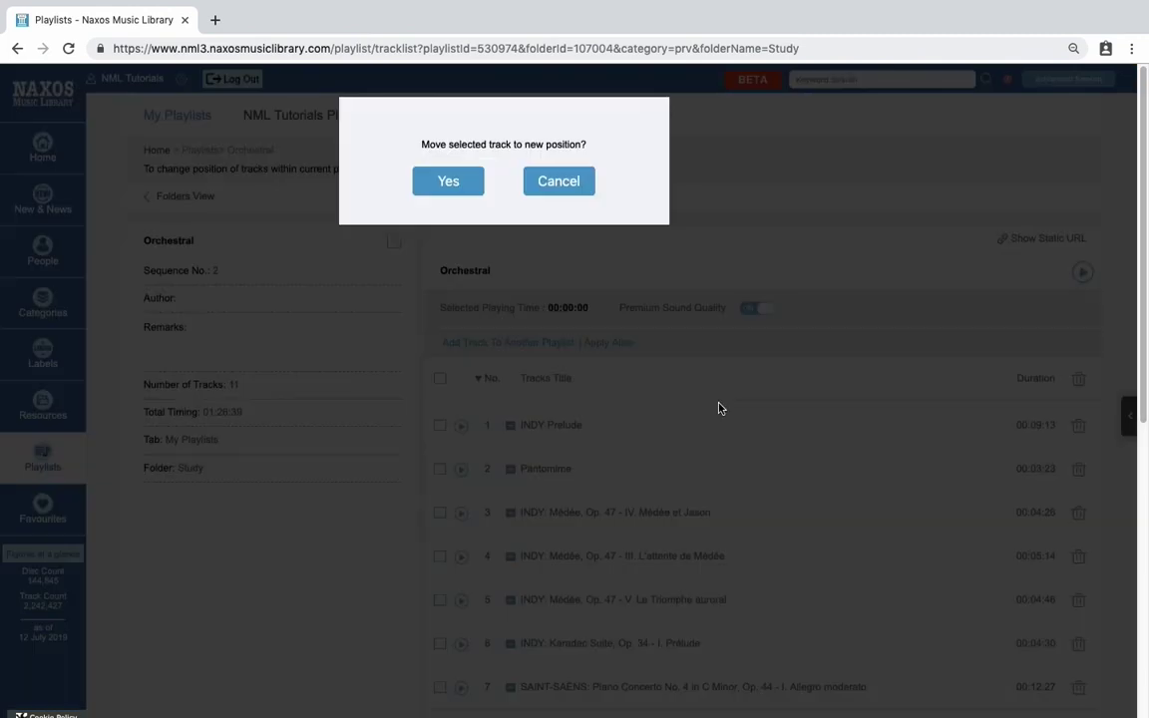
pyautogui.click(449, 184)
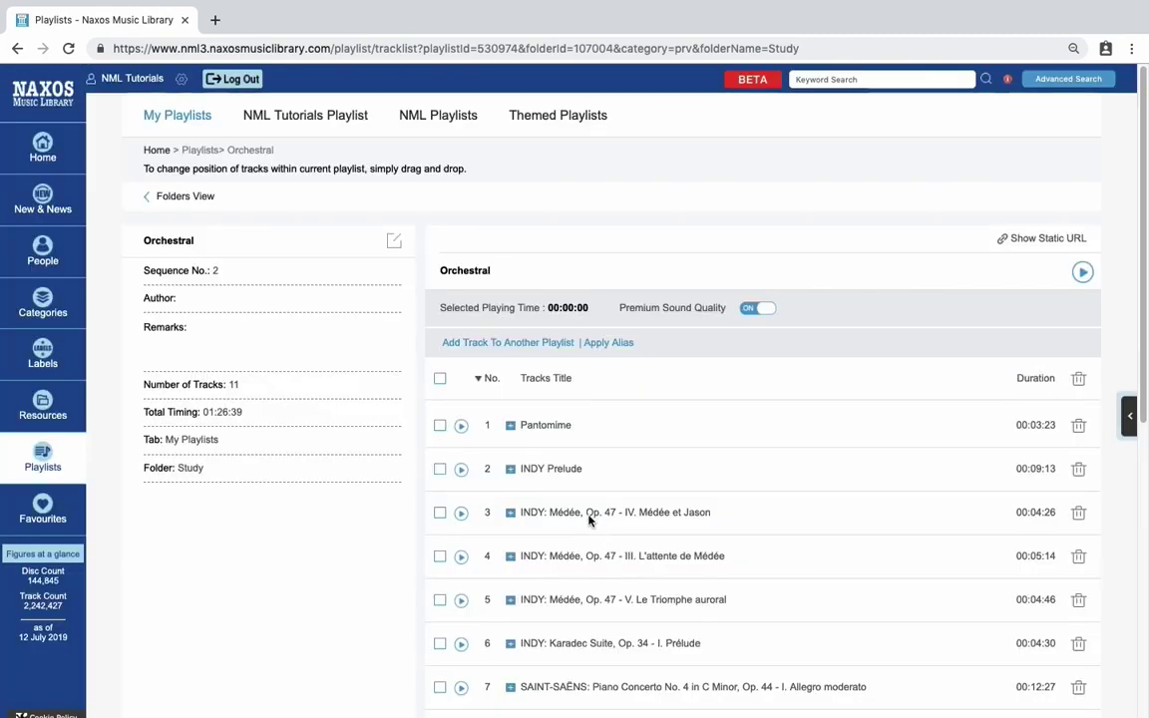
pyautogui.moveTo(590, 519); pyautogui.dragTo(635, 442)
pyautogui.click(450, 187)
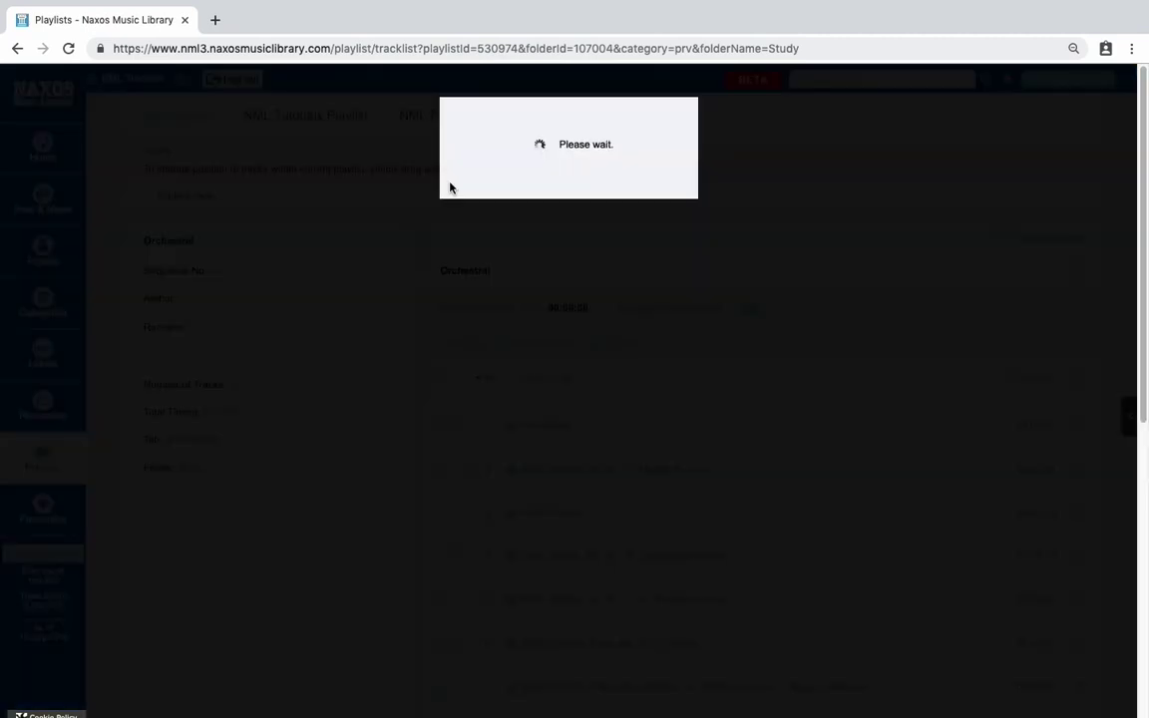